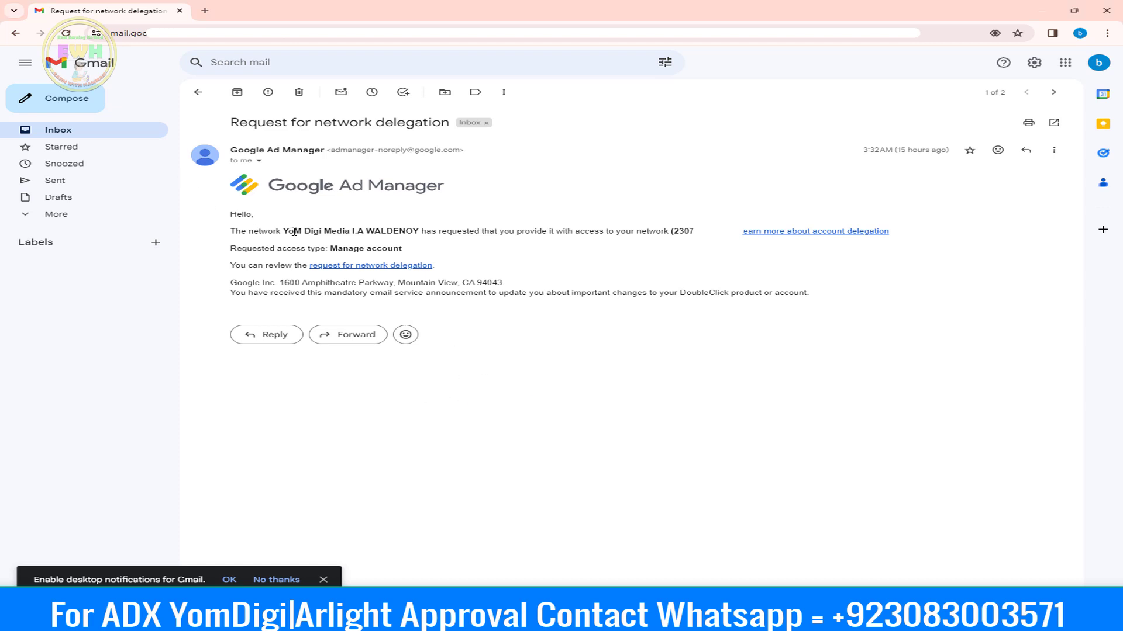
left_click_drag(285, 231, 418, 225)
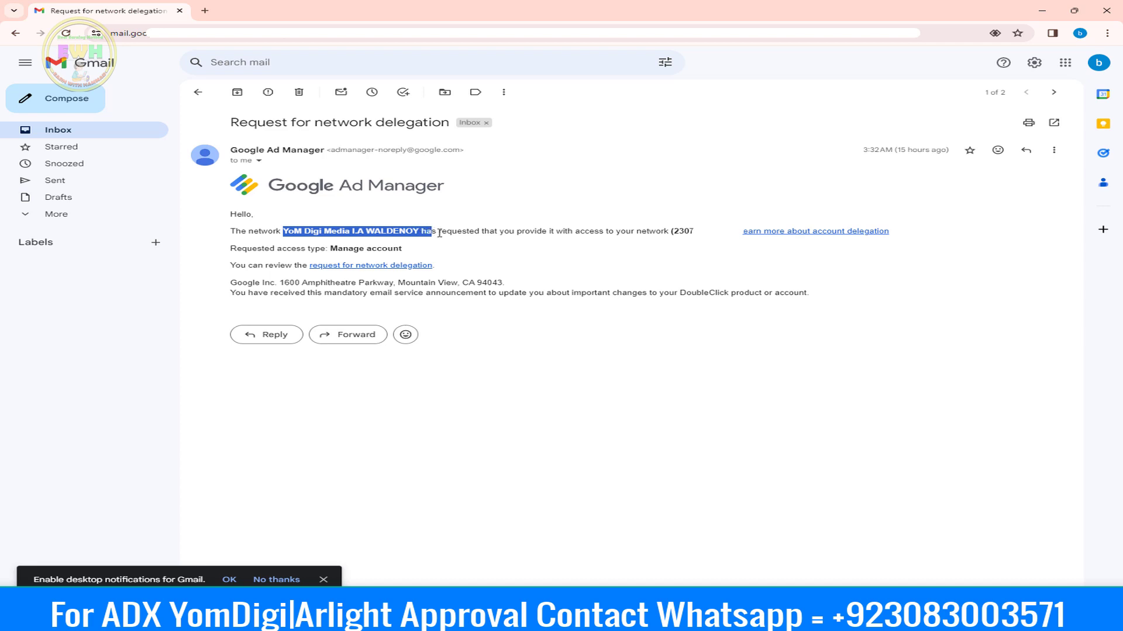
mouse_move(439, 233)
left_mouse_down()
mouse_move(439, 245)
mouse_move(454, 239)
mouse_move(433, 241)
mouse_move(445, 239)
left_mouse_up()
right_click(510, 437)
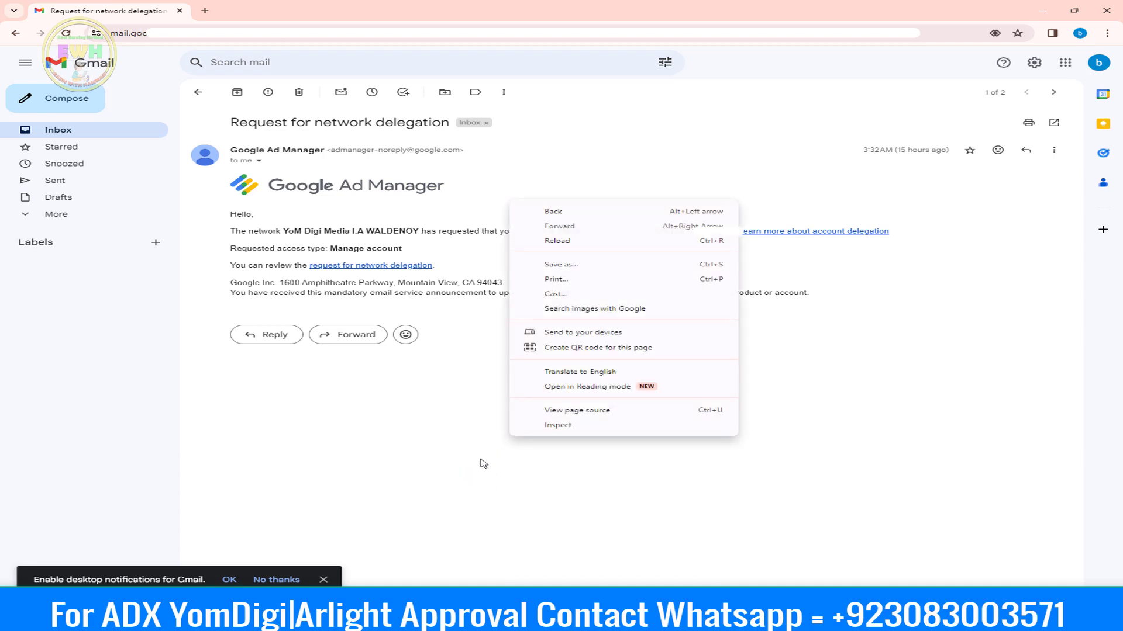
left_click(483, 463)
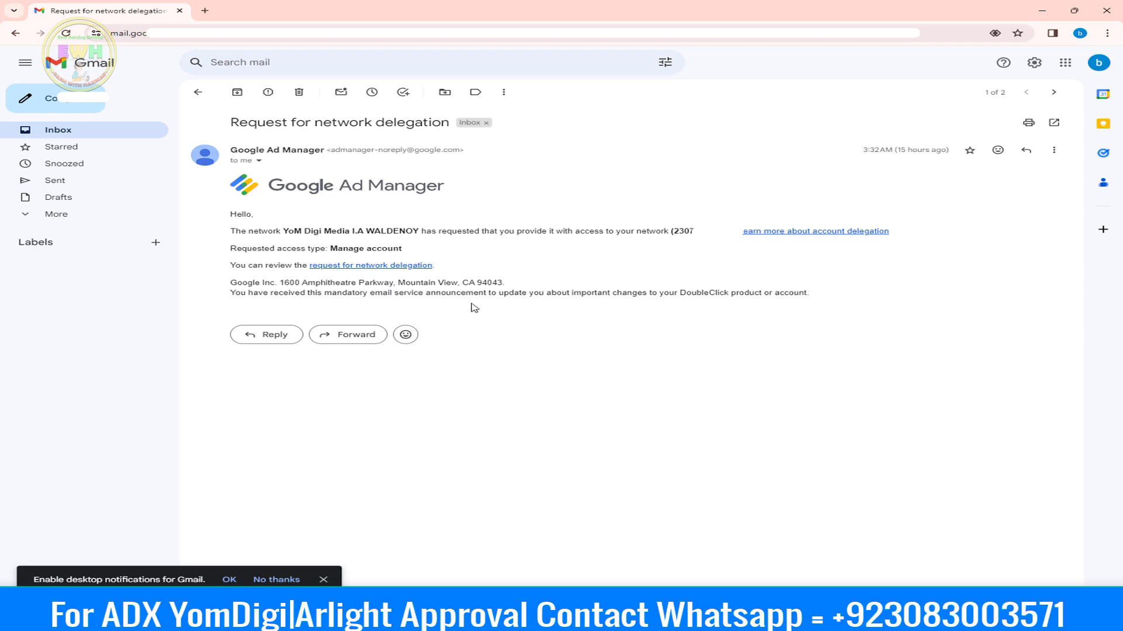
- Open the network delegation request from the email, go through the child authorization terms and accept the YoM Digi Media invitation
left_click(373, 266)
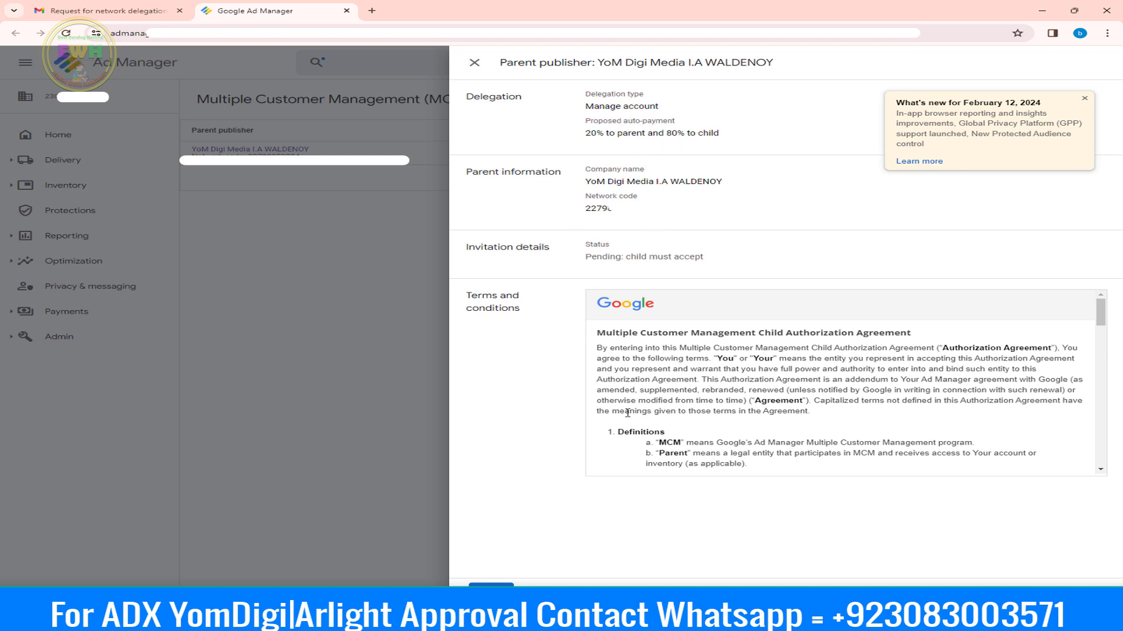
left_click_drag(1100, 311, 1114, 473)
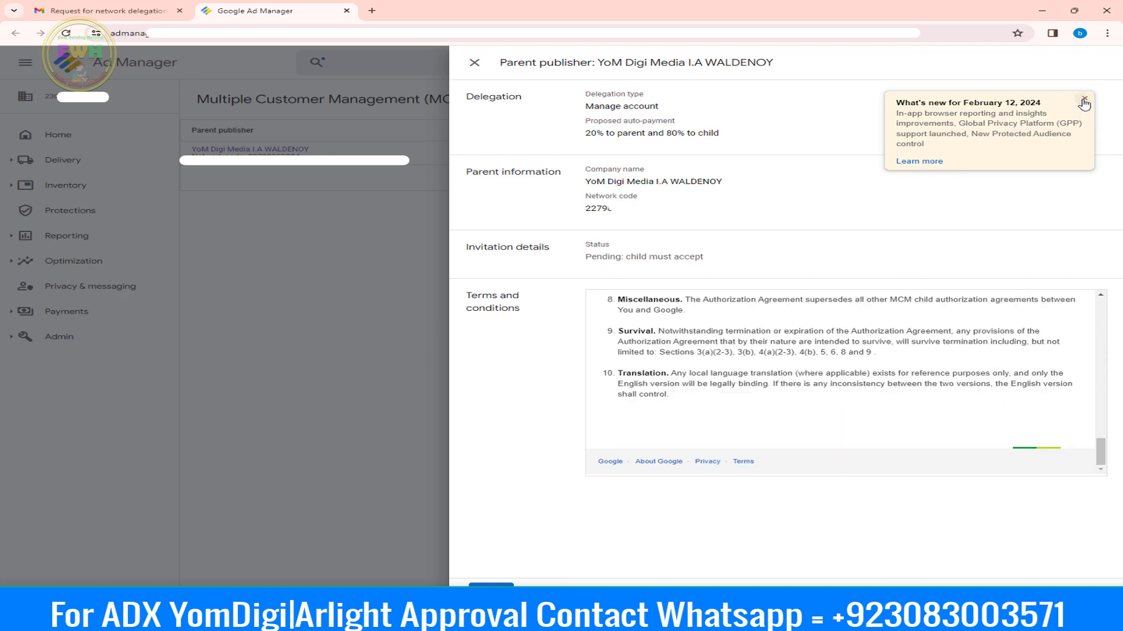
left_click(1084, 98)
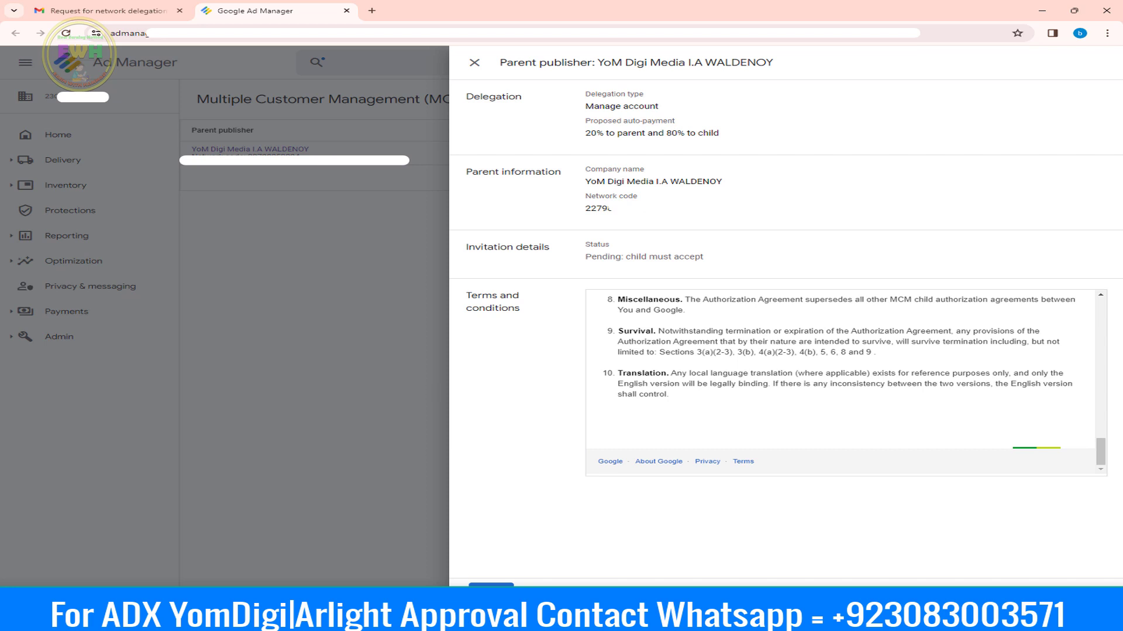
left_click(491, 585)
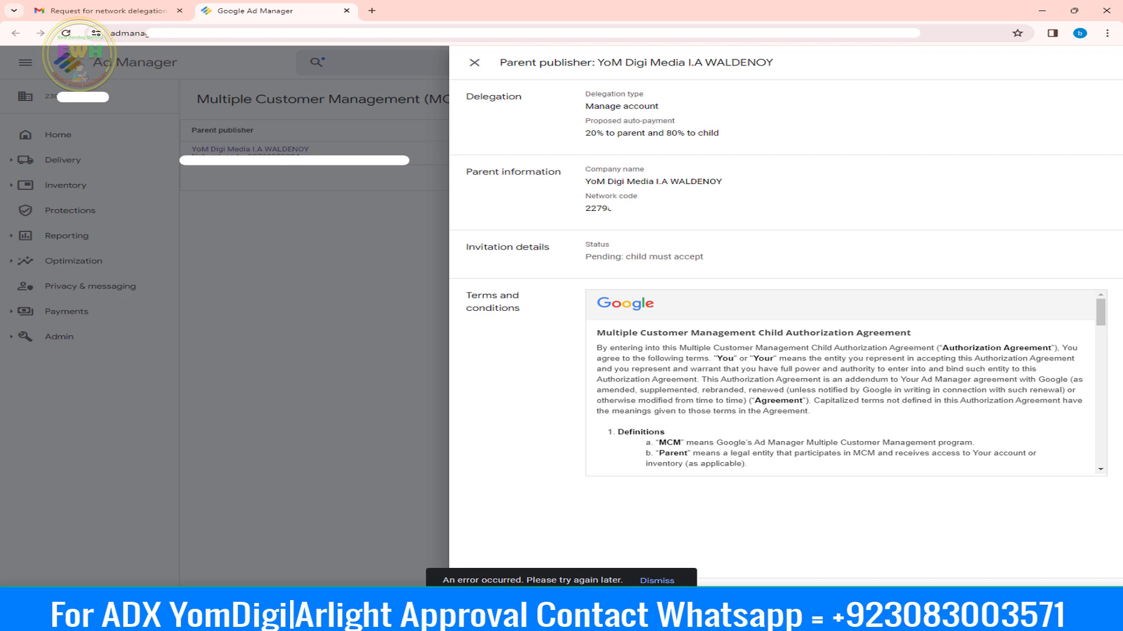
left_click(657, 581)
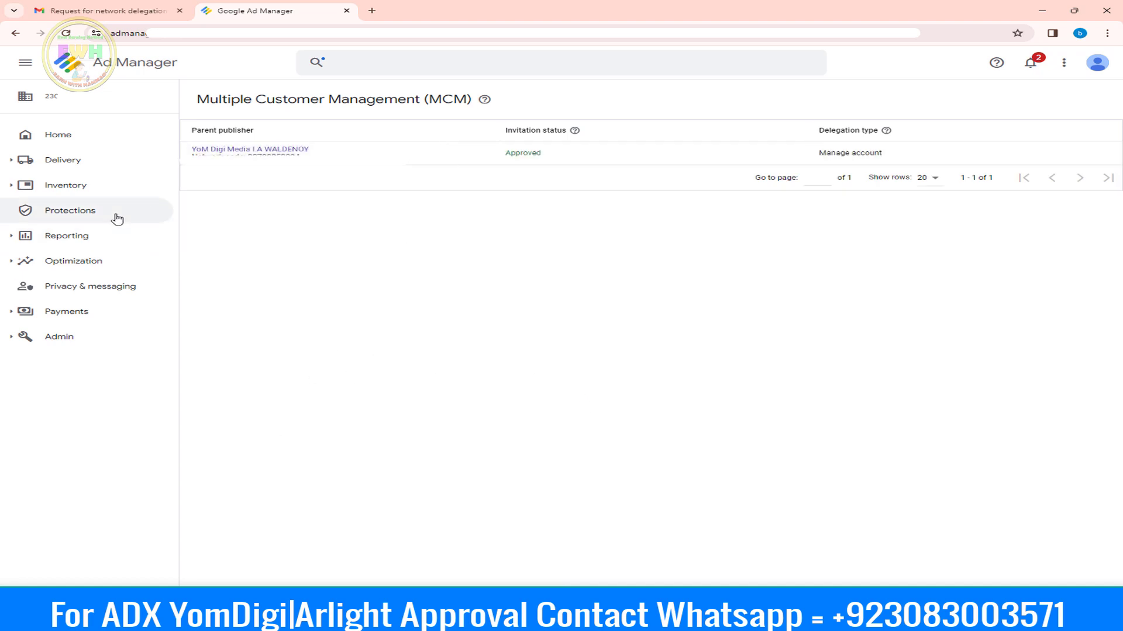
- Turn off maximizing revenue of unsold inventory with AdSense in the inventory network settings, save, and reload the page
left_click(73, 188)
left_click(102, 398)
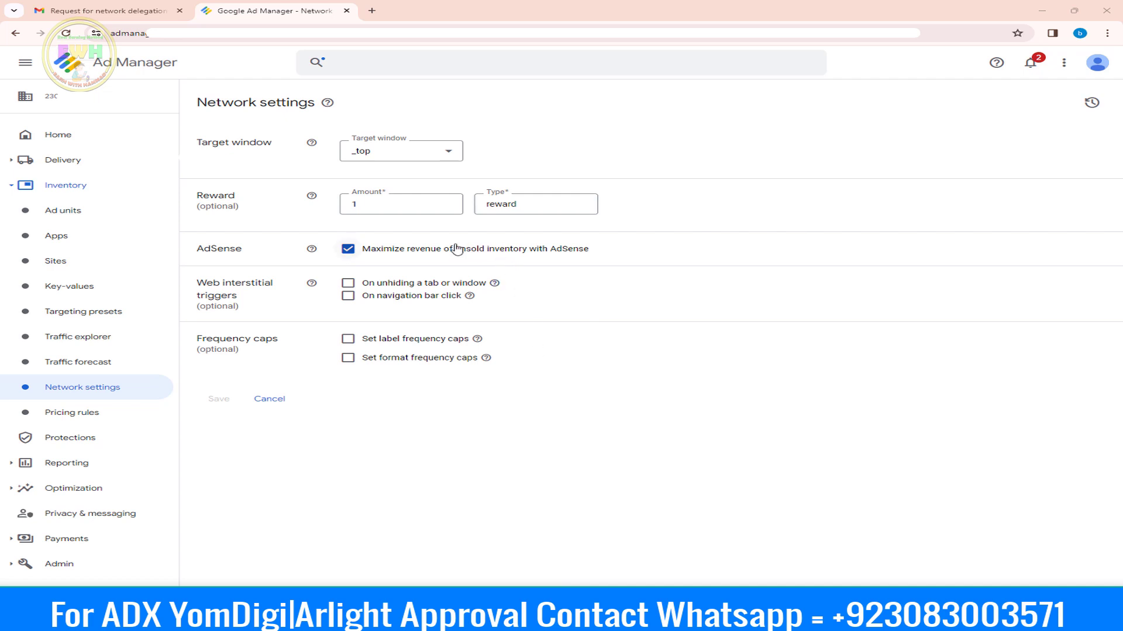
left_click(348, 250)
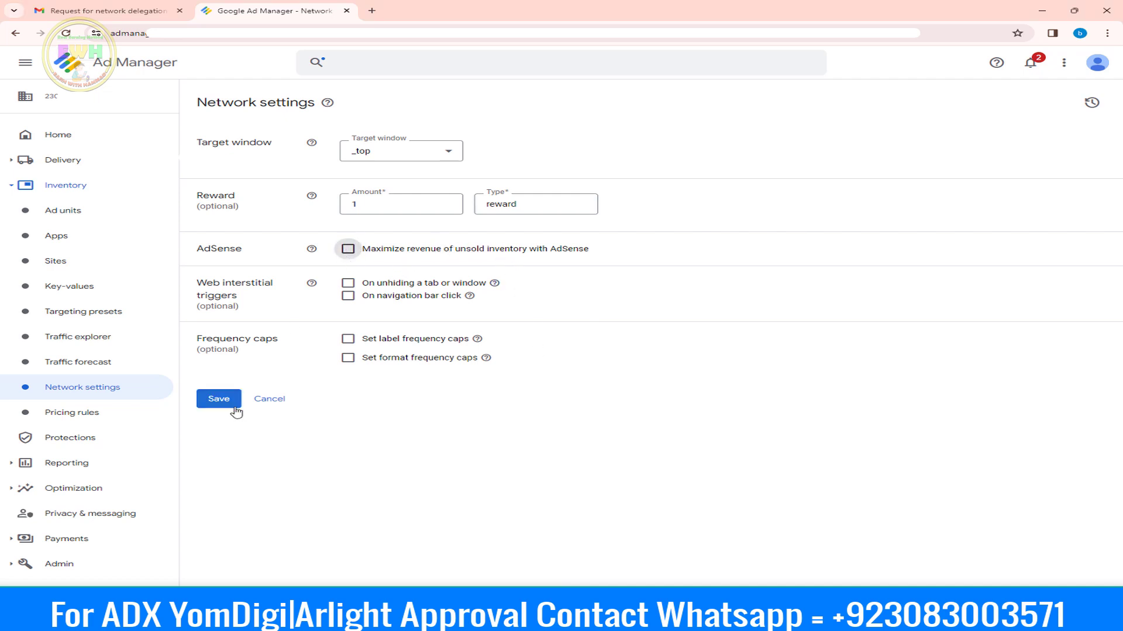
left_click(218, 398)
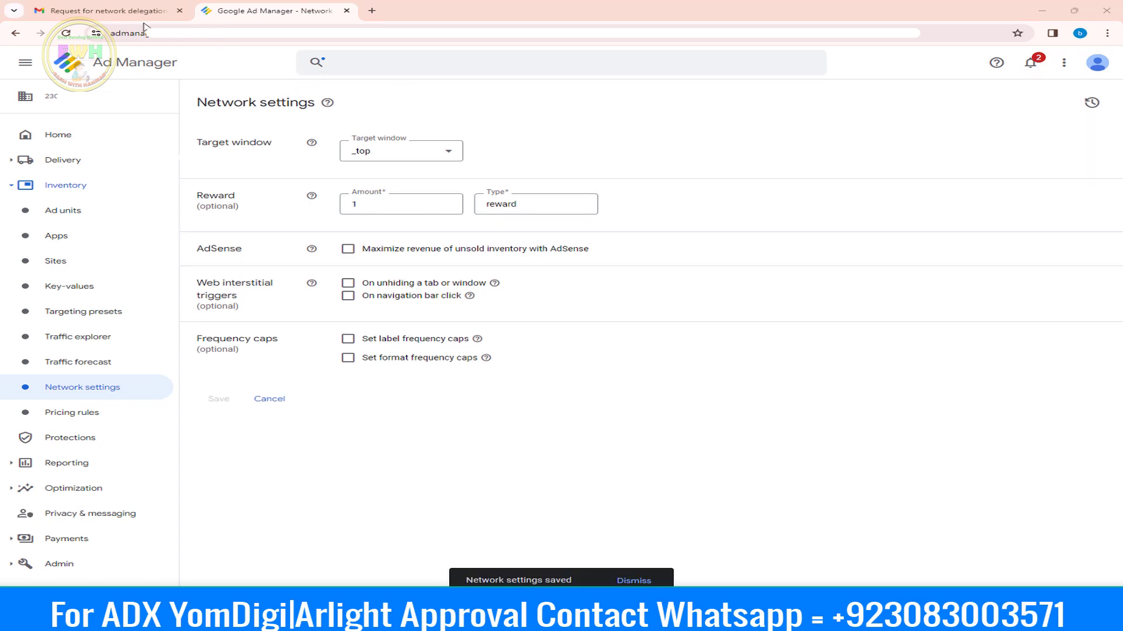
left_click(67, 33)
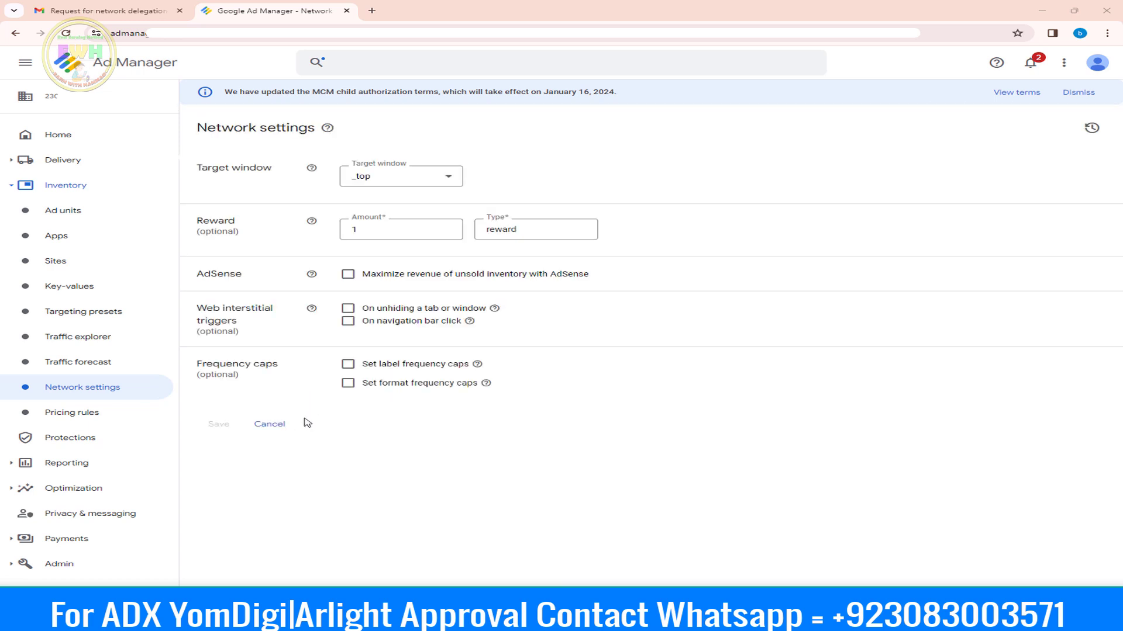
- Go to the Ad Exchange setup under Multiple Customer Management and accept the Ad Exchange terms
left_click(67, 564)
scroll(82, 549, "down", 4)
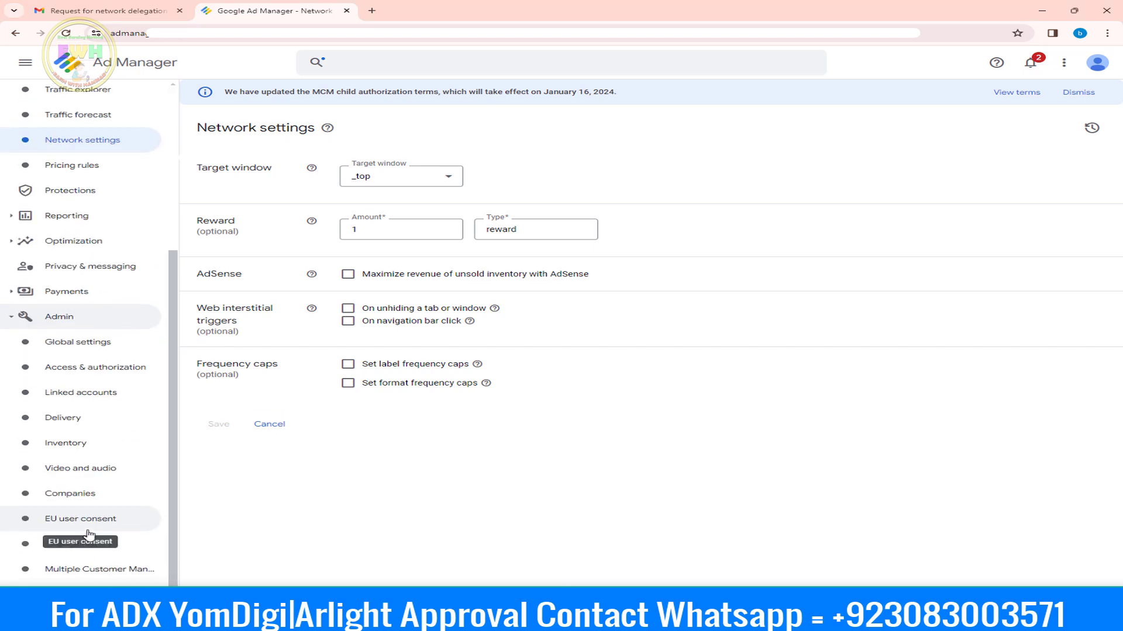
left_click(90, 572)
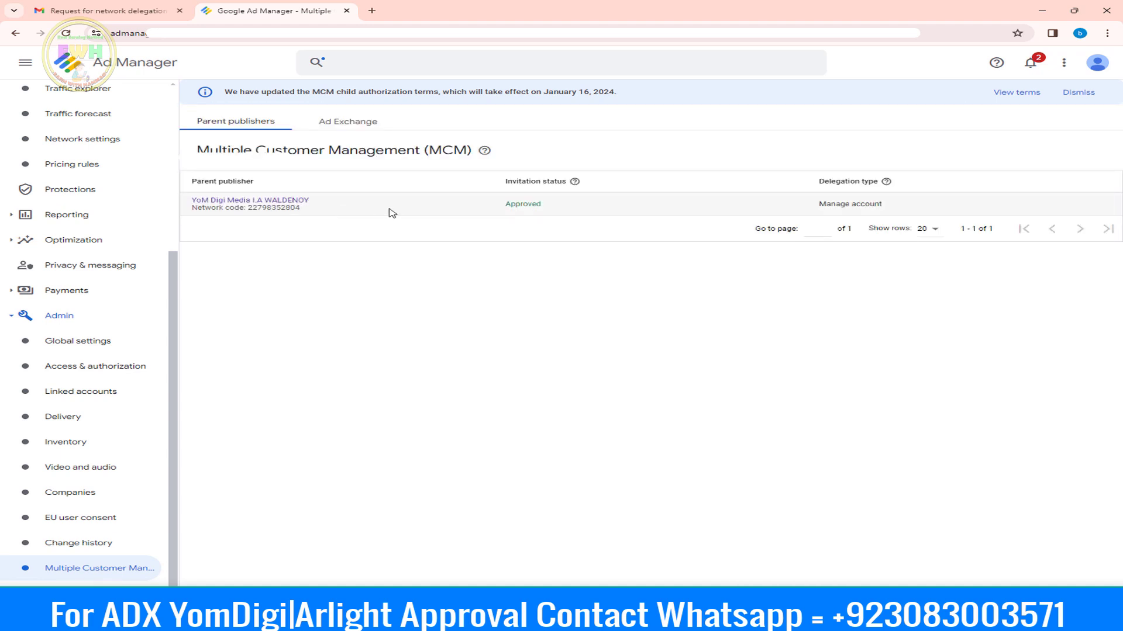
left_click(358, 125)
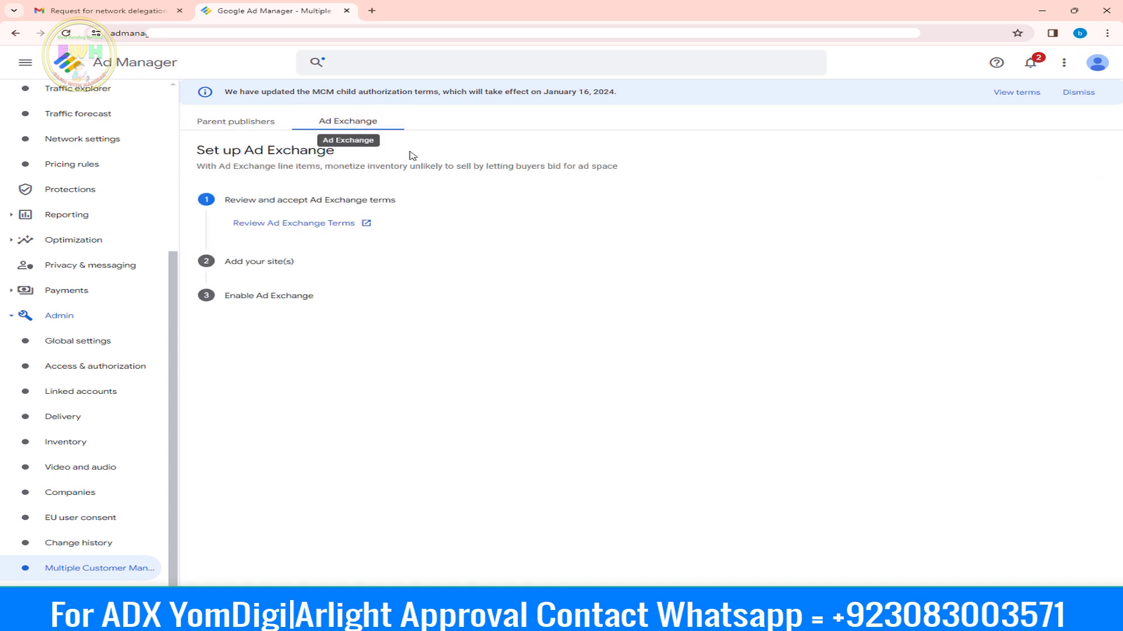
left_click(302, 227)
left_click_drag(849, 241, 869, 423)
left_click(846, 463)
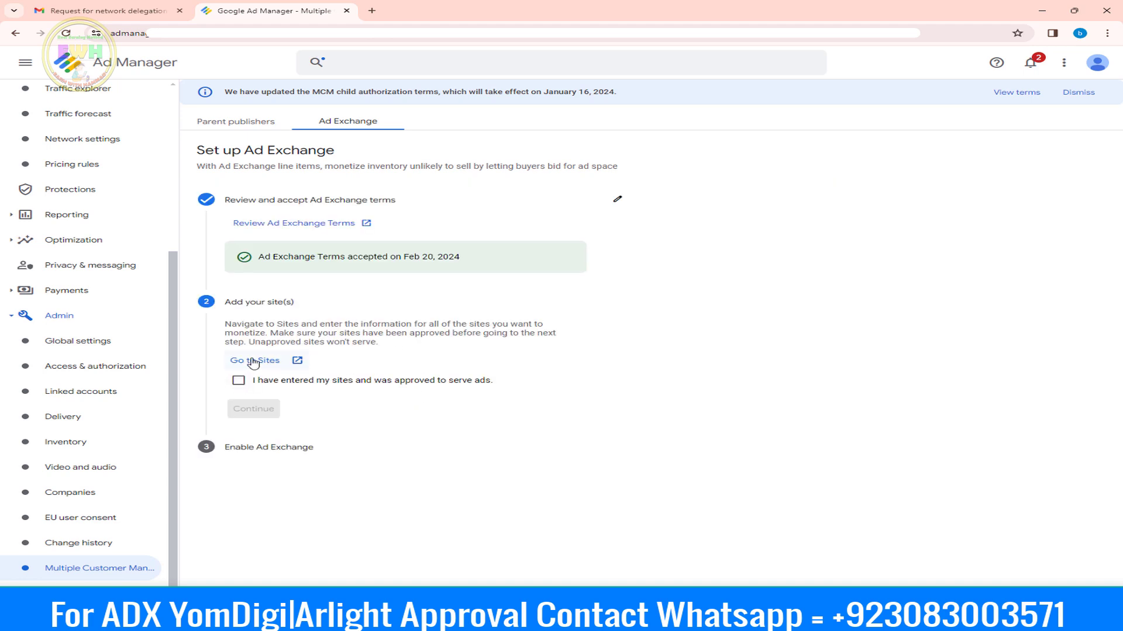
- Confirm that the sites have been entered and approved to serve ads, and enable Ad Exchange
left_click(239, 380)
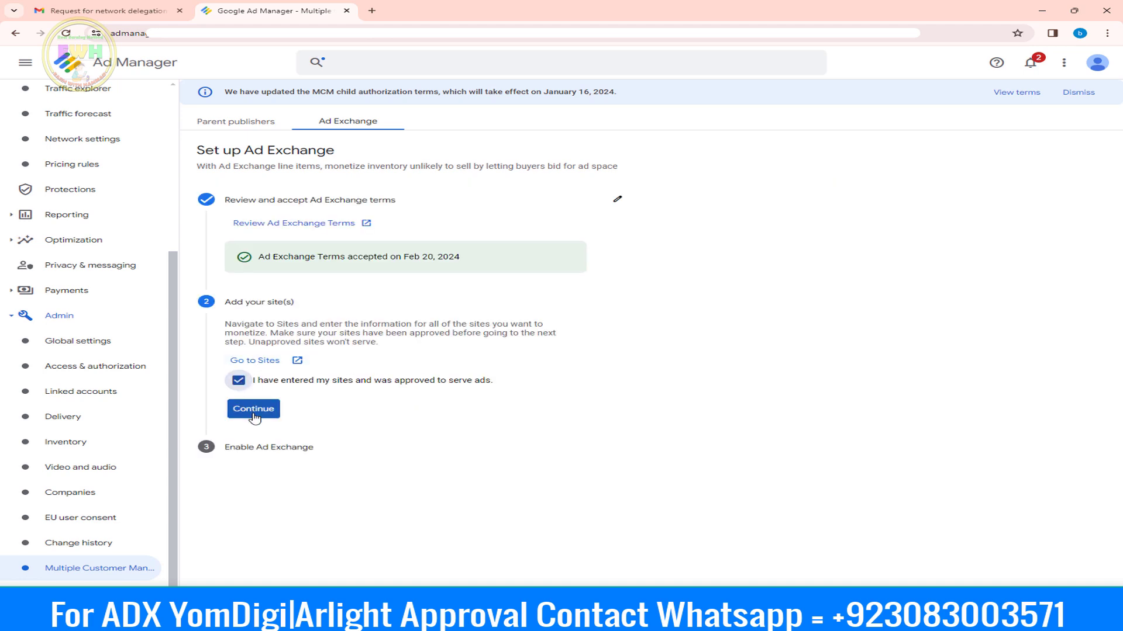
left_click(253, 412)
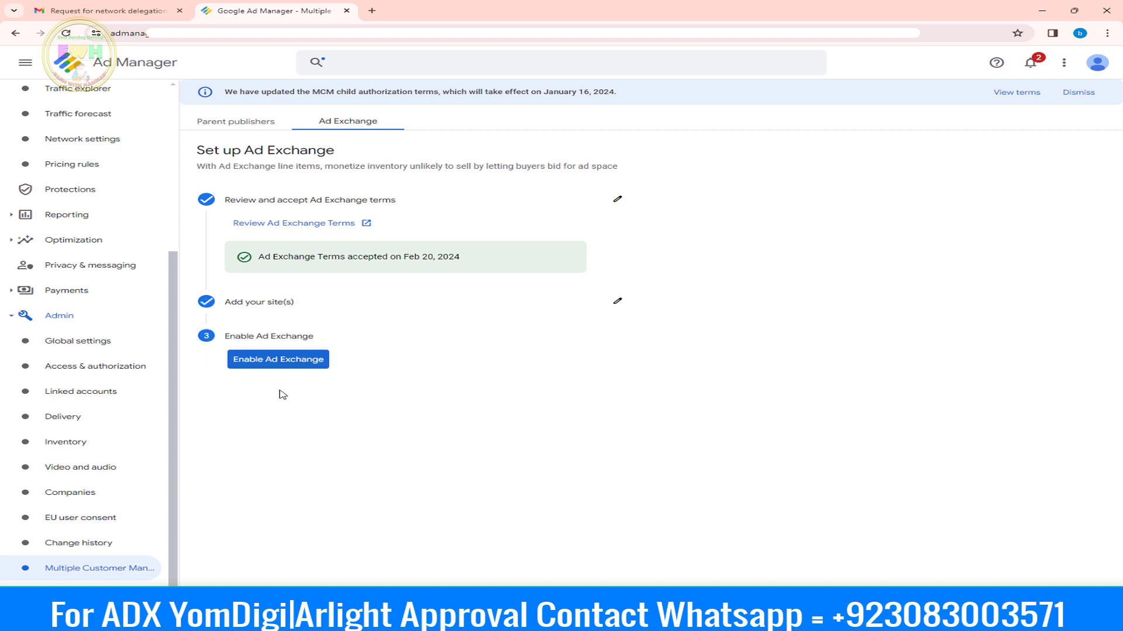
left_click(280, 370)
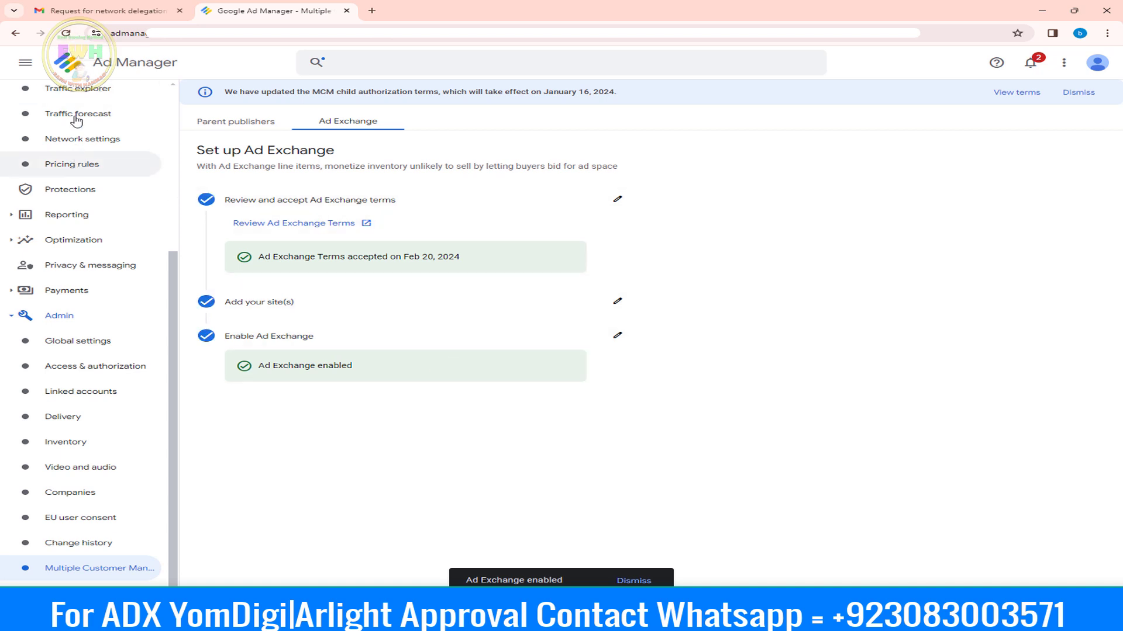
- Reload the Ad Manager home page and check the Ad Exchange setup status under Multiple Customer Management
scroll(73, 158, "up", 5)
left_click(57, 134)
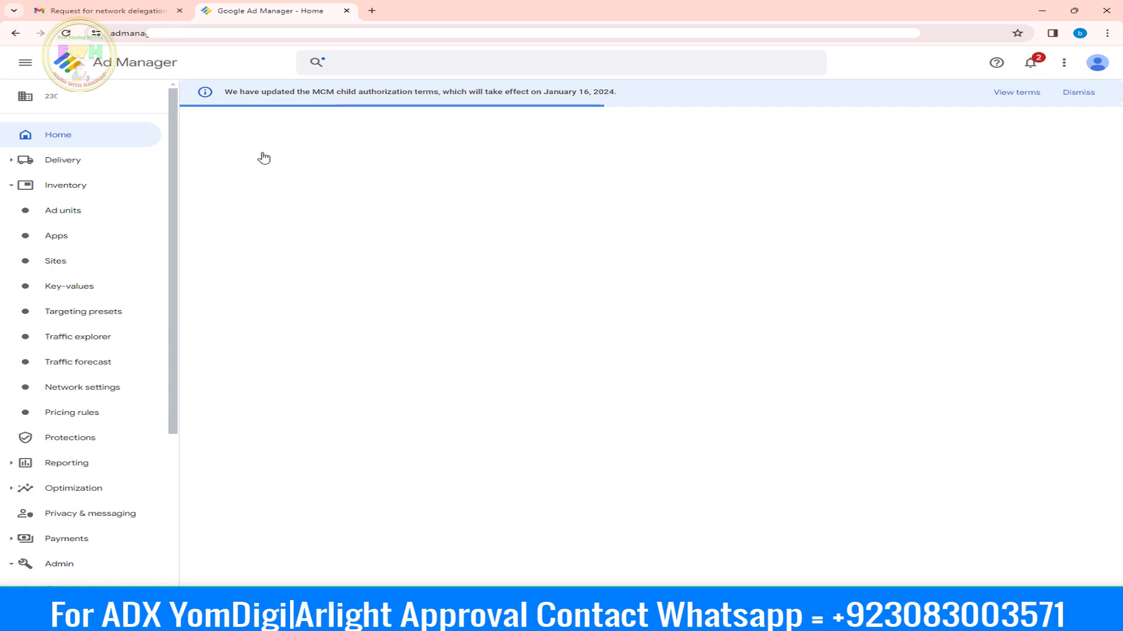
left_click(72, 35)
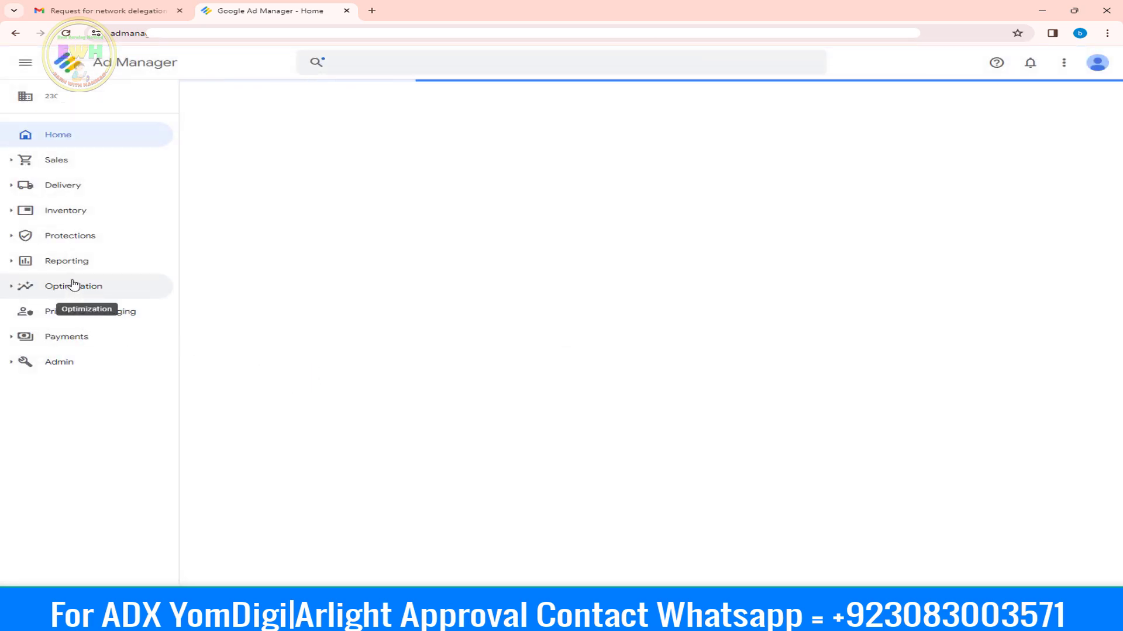
left_click(62, 362)
scroll(76, 374, "down", 2)
left_click(83, 573)
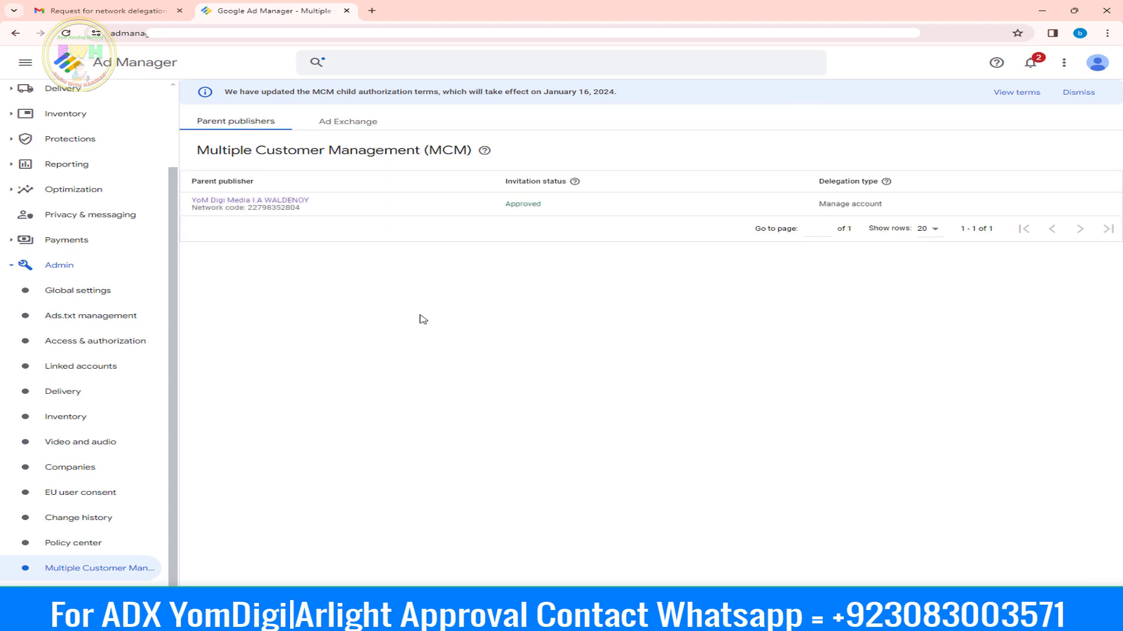
left_click(349, 124)
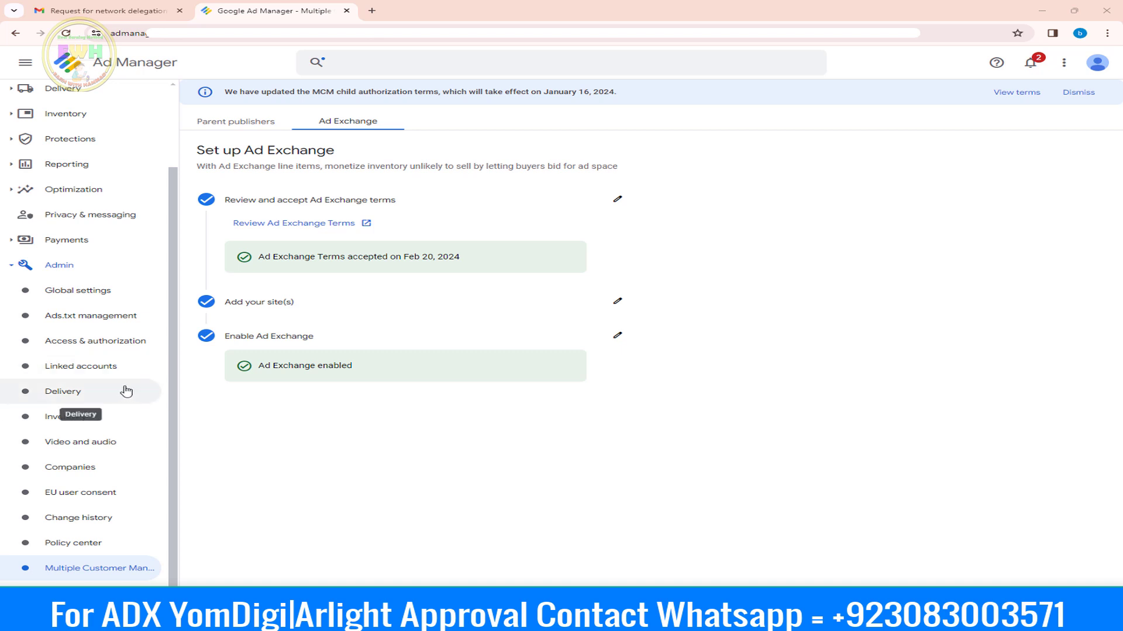
- Enable the incoming Ad Exchange links for Display and Mobile app in the linked accounts
left_click(96, 368)
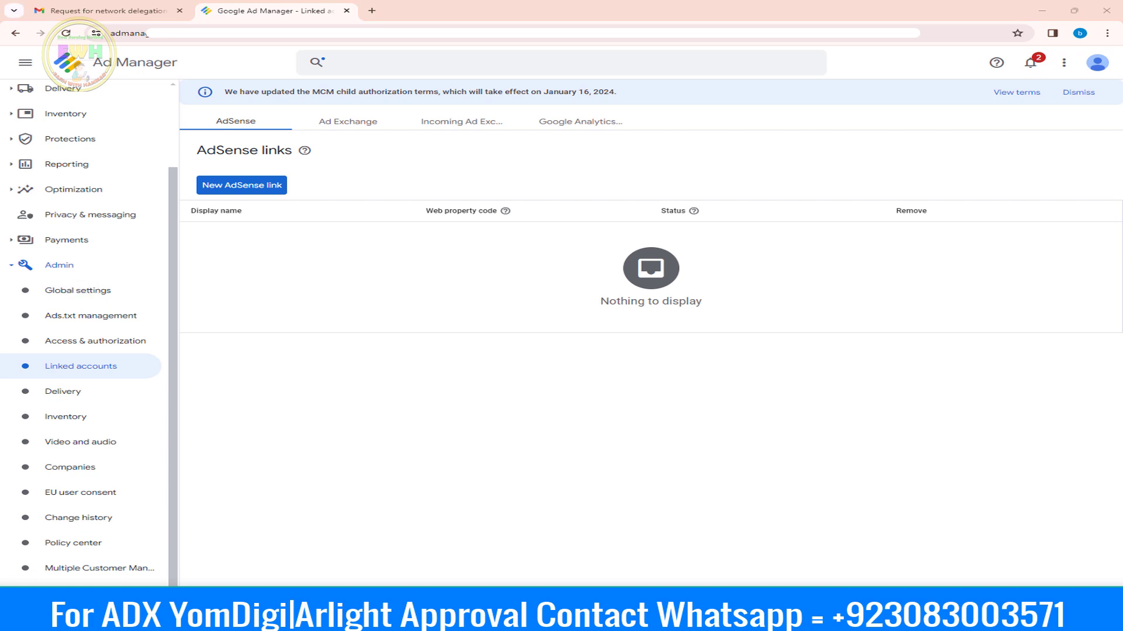
left_click(341, 123)
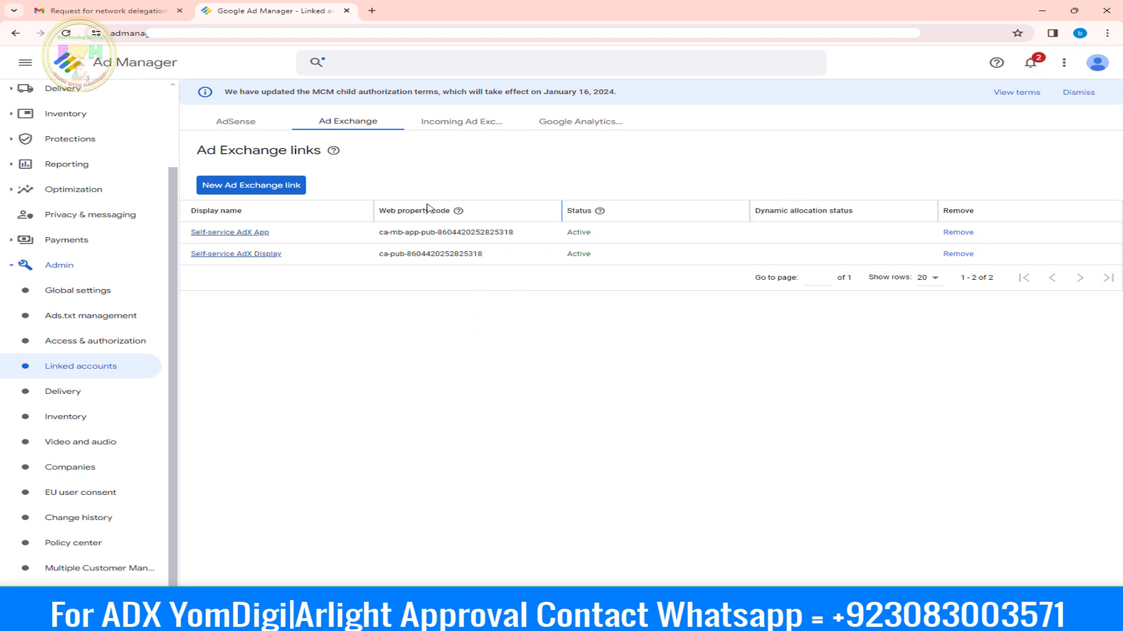
left_click(458, 123)
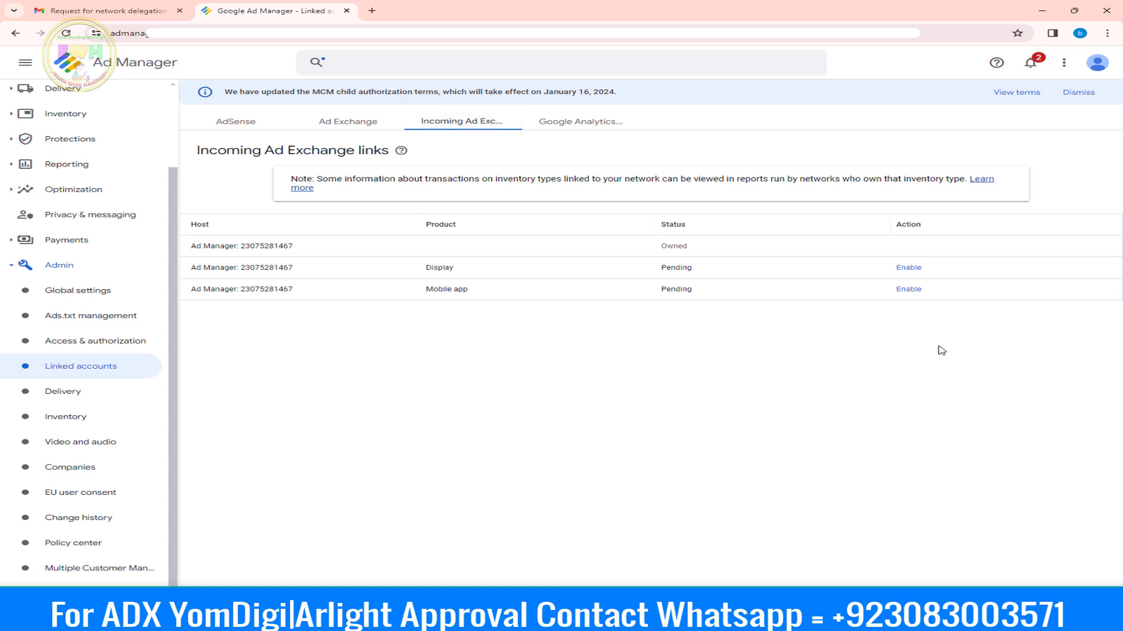
left_click(906, 272)
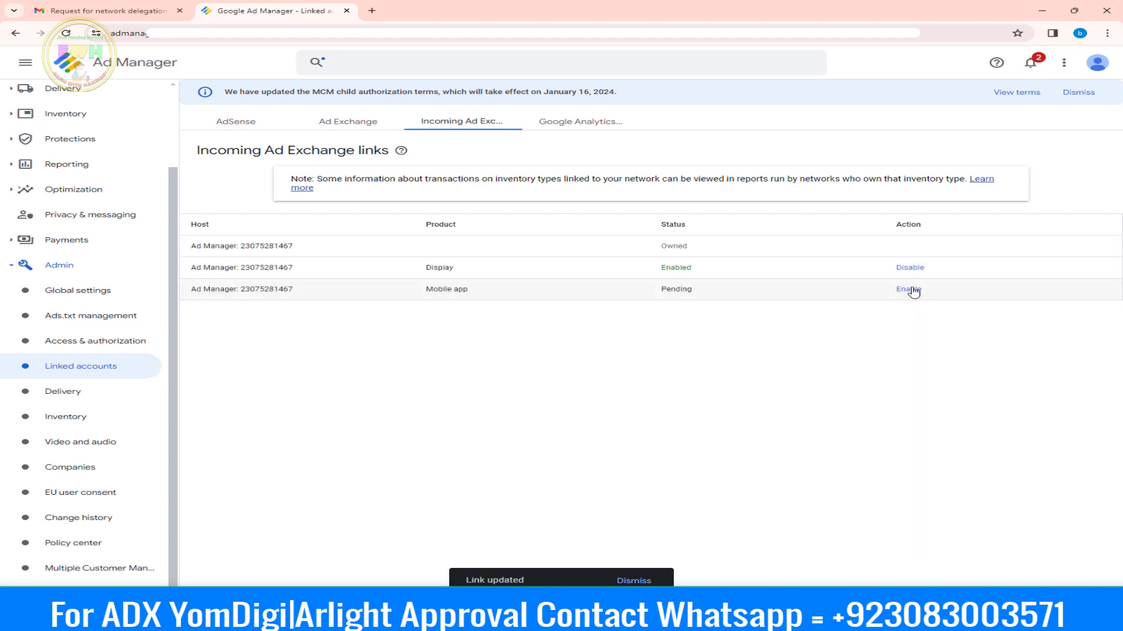
left_click(910, 289)
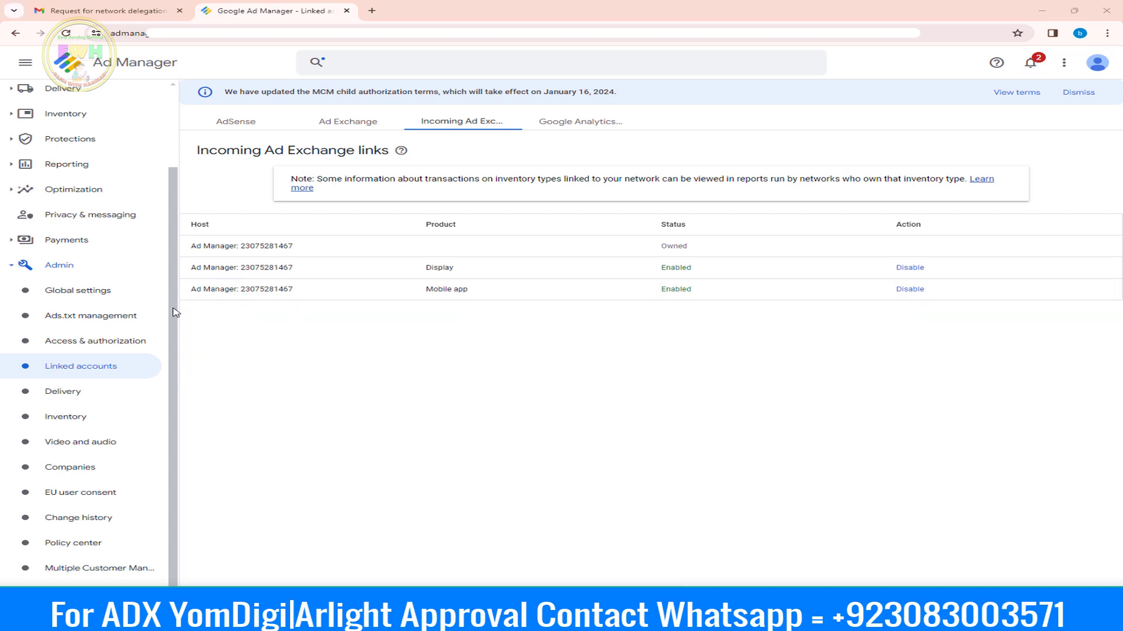
- Create a new web ads.txt file in Ads.txt management and copy its text to the clipboard
left_click(82, 315)
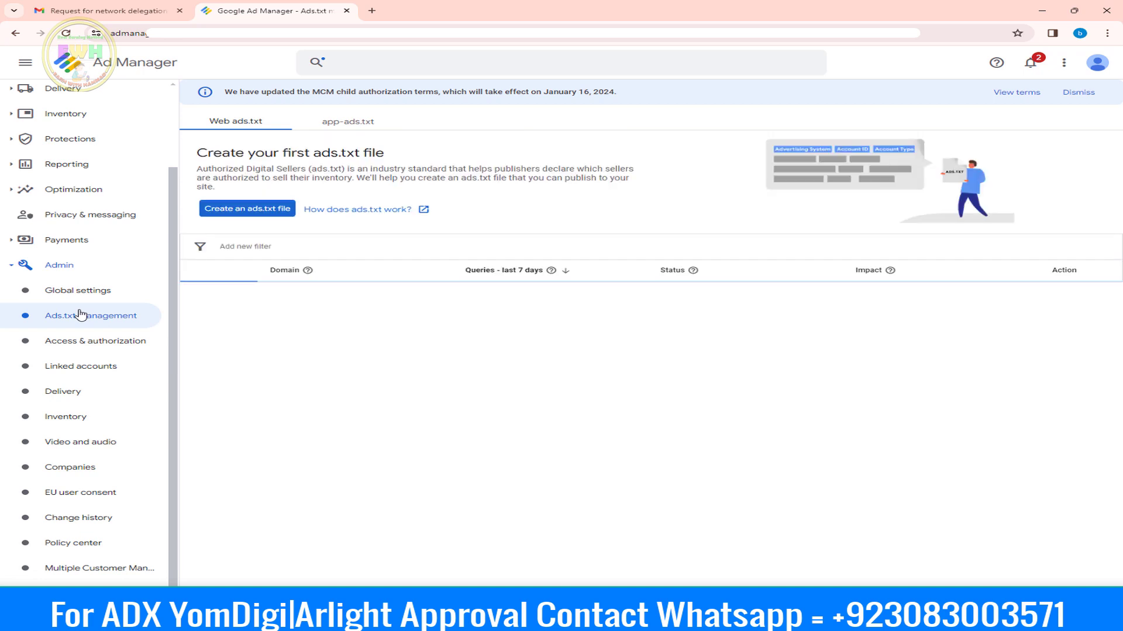
left_click(251, 210)
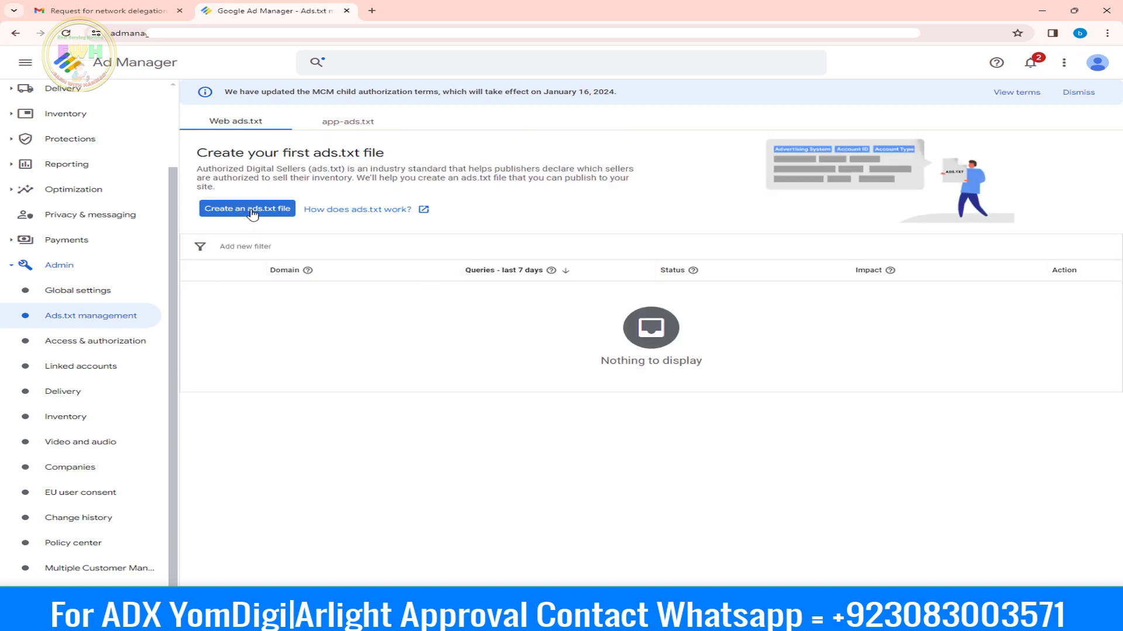
left_click(354, 120)
left_click(279, 125)
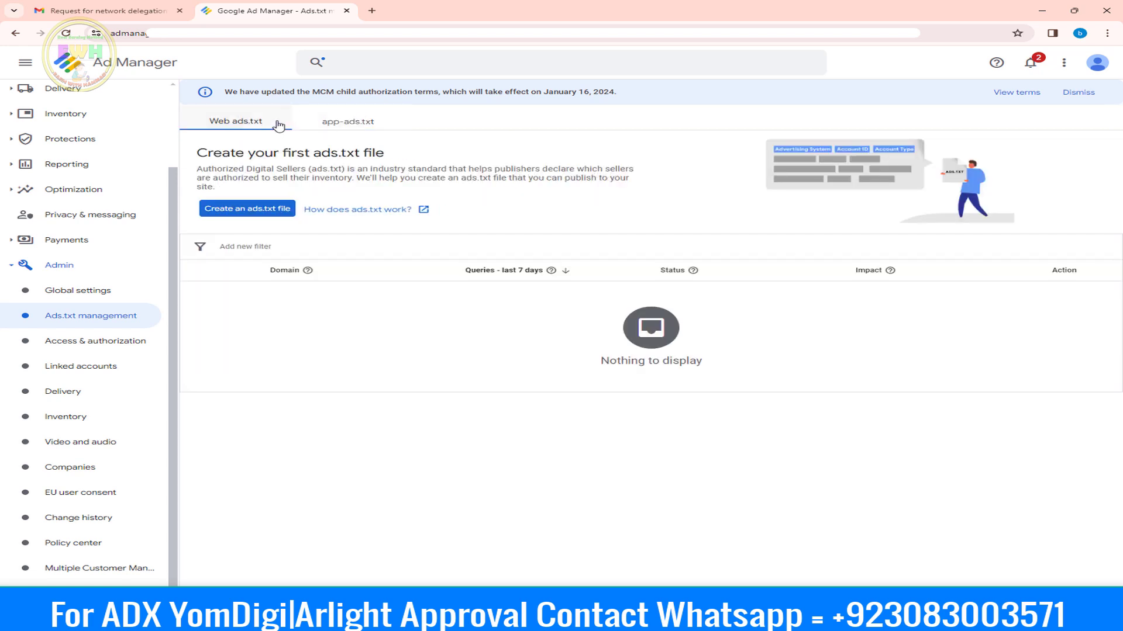
left_click(248, 210)
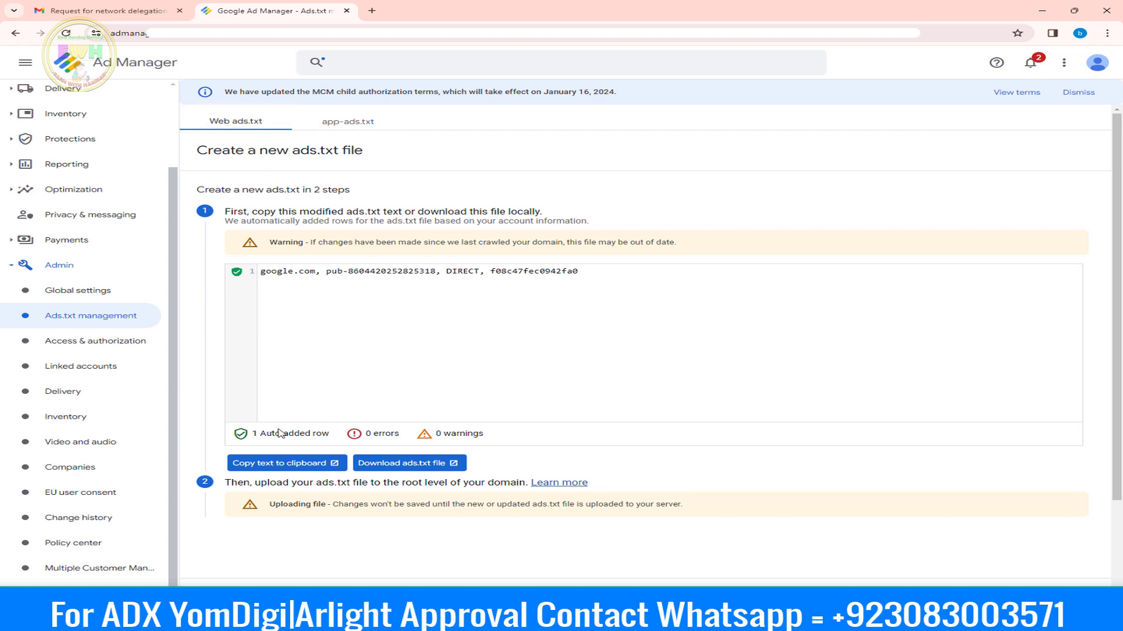
left_click(277, 464)
scroll(85, 333, "up", 2)
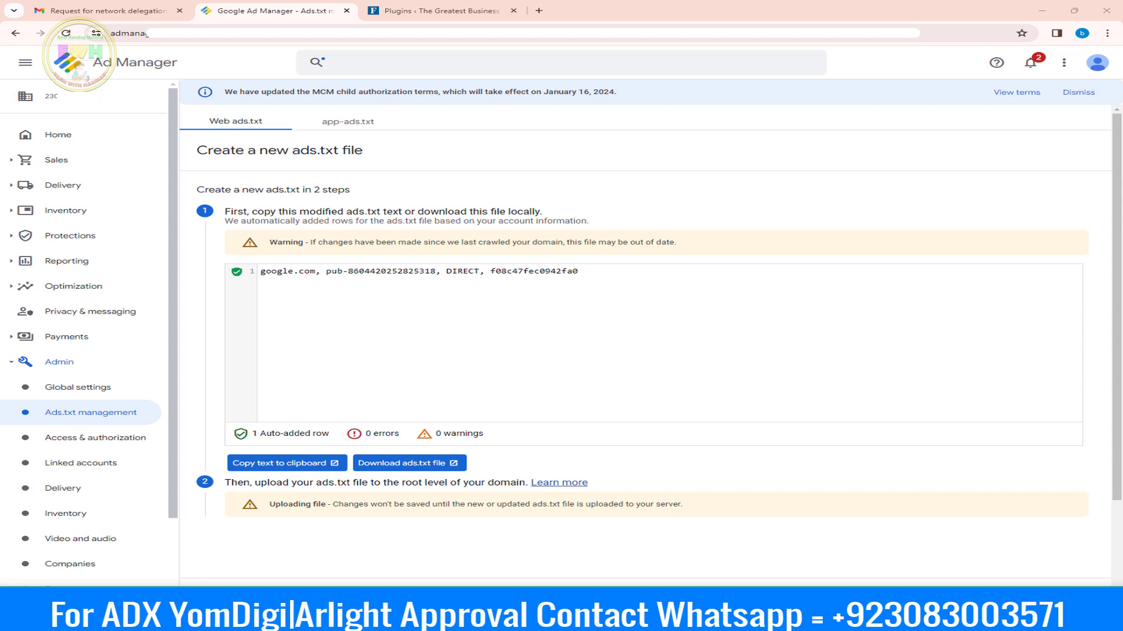
- Switch to the WordPress plugins page, open the Ad Inserter settings and delete the existing ad code from Block 1
left_click(421, 11)
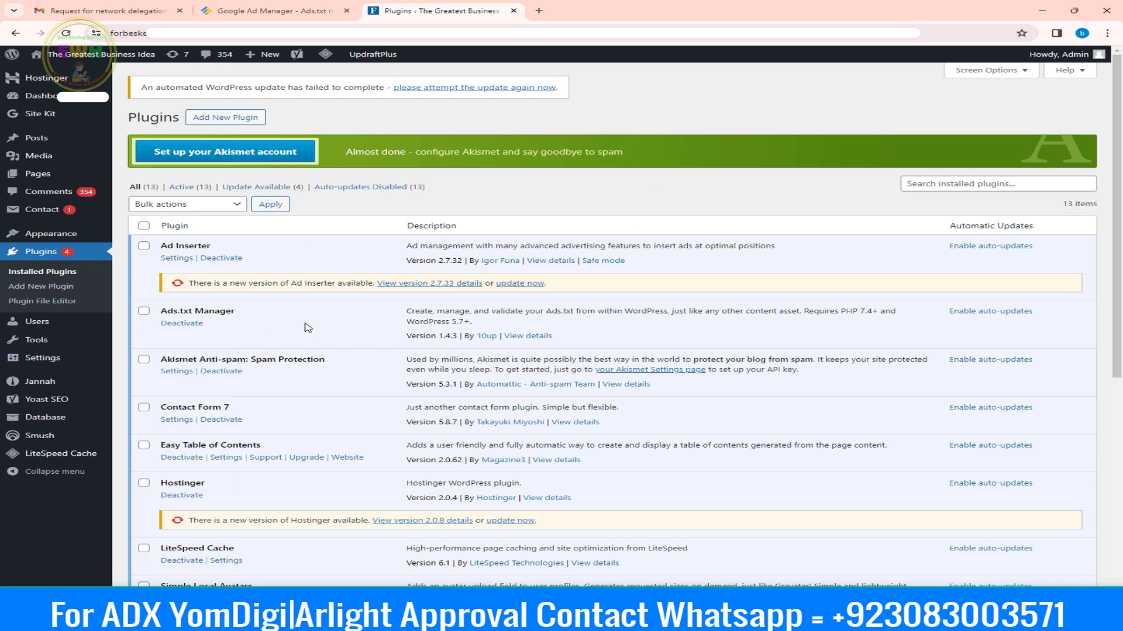
left_click(175, 259)
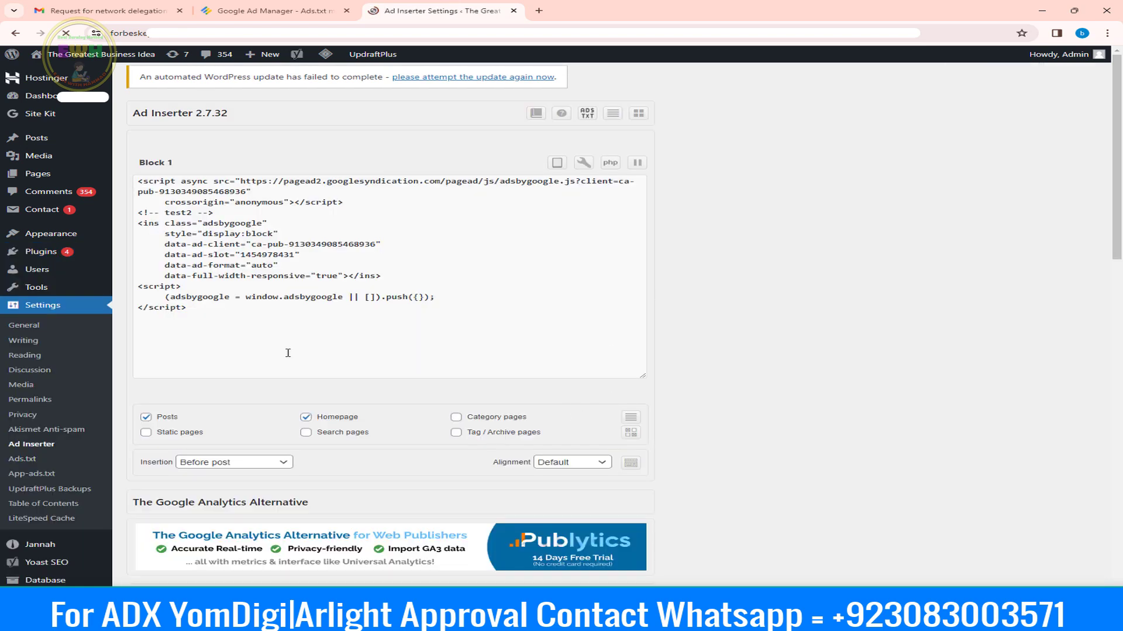
scroll(380, 350, "down", 5)
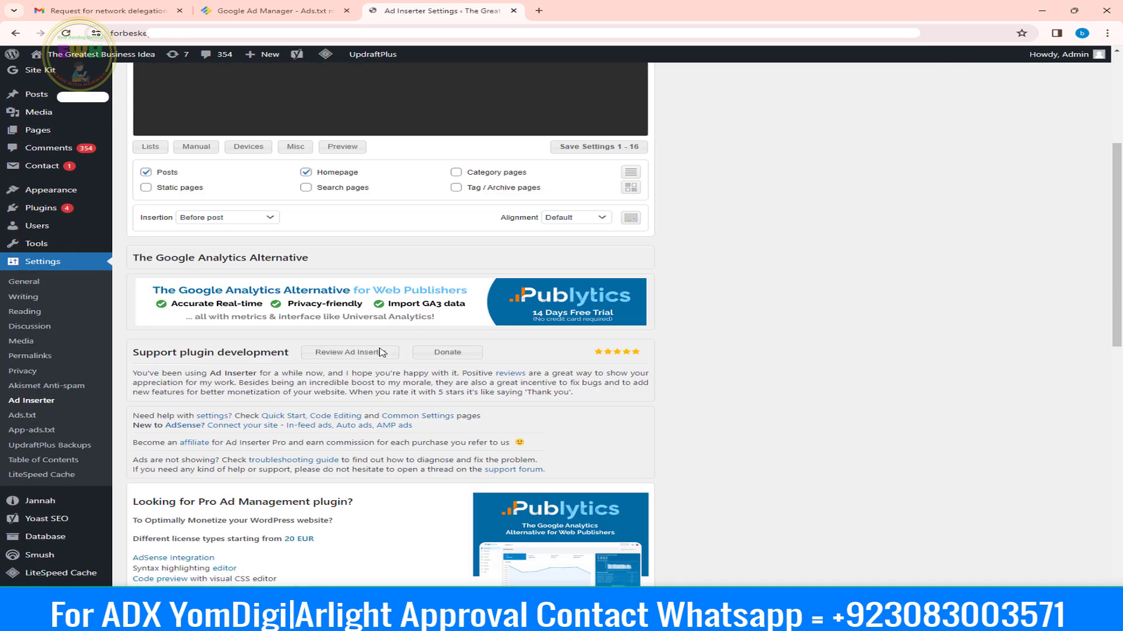
scroll(381, 348, "up", 5)
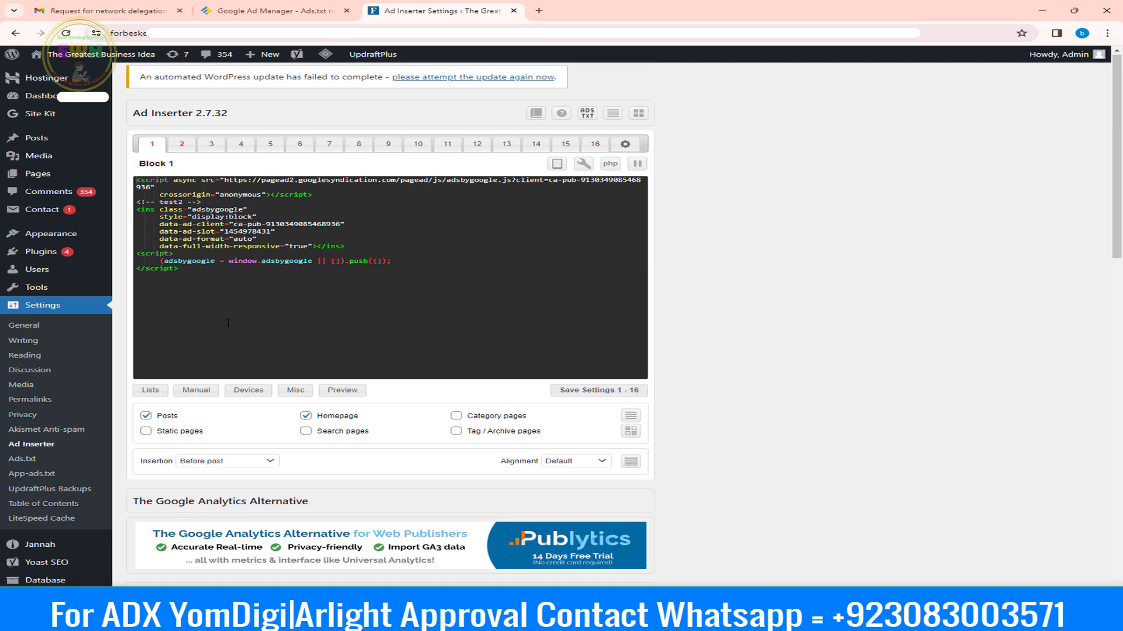
left_click_drag(297, 310, 129, 170)
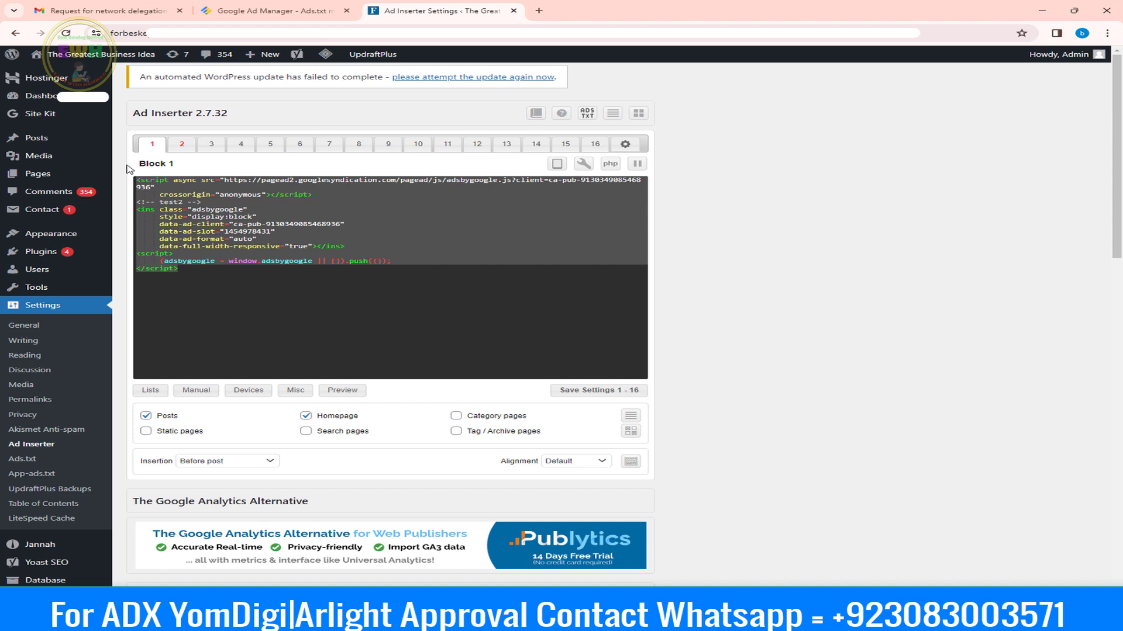
key("BackSpace")
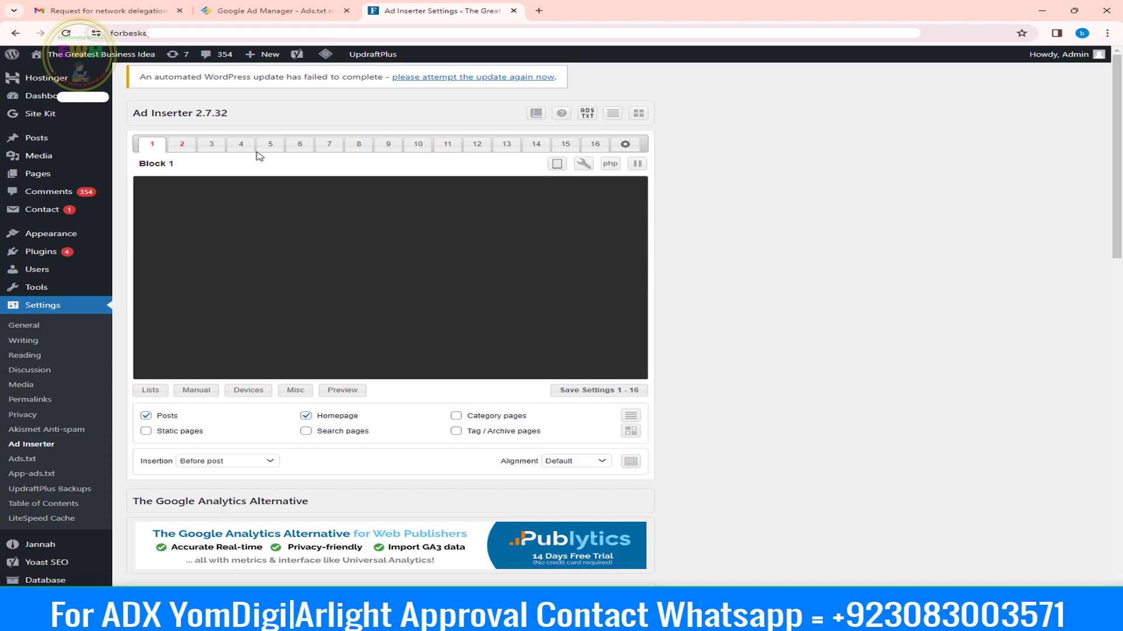
- Delete the existing ad code from Block 2 in Ad Inserter and return to Block 1
left_click(194, 143)
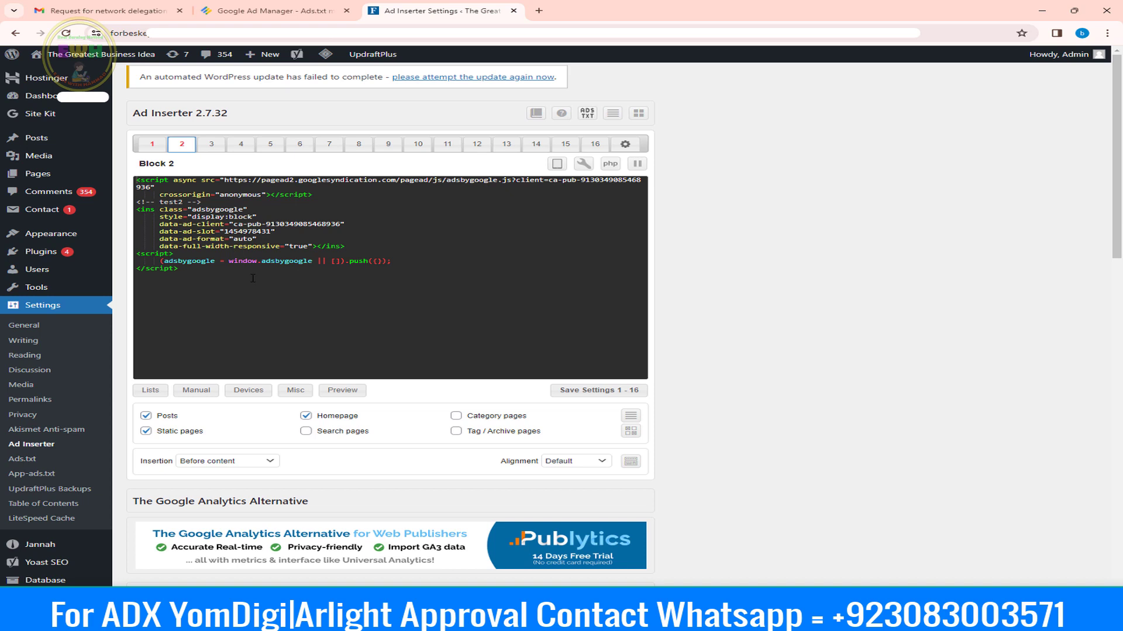
left_click_drag(253, 279, 119, 162)
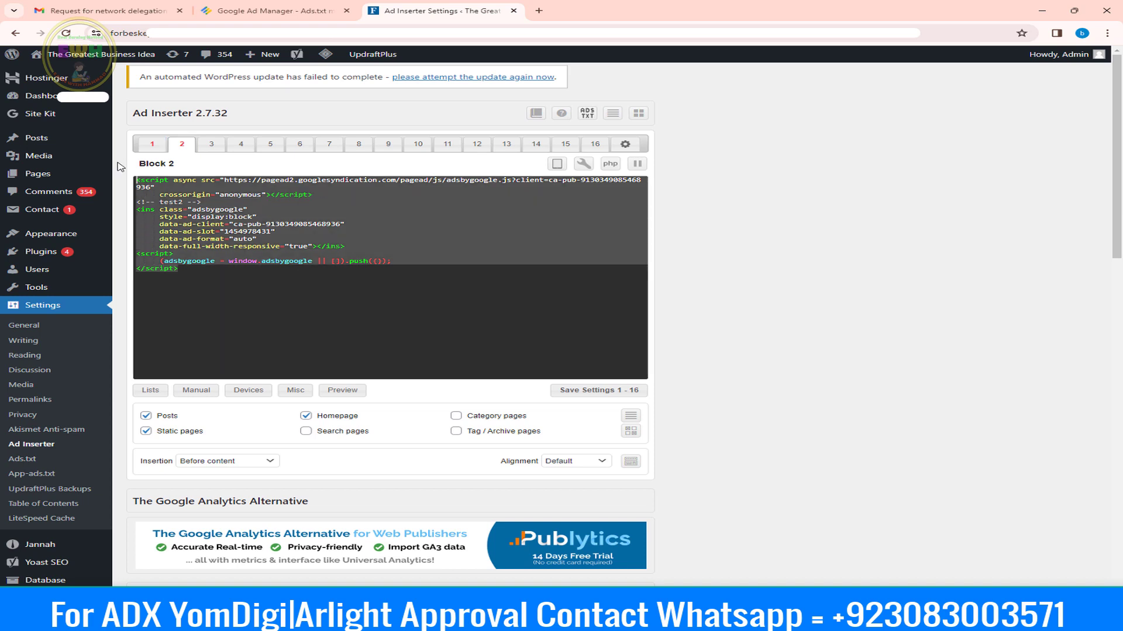
key("BackSpace")
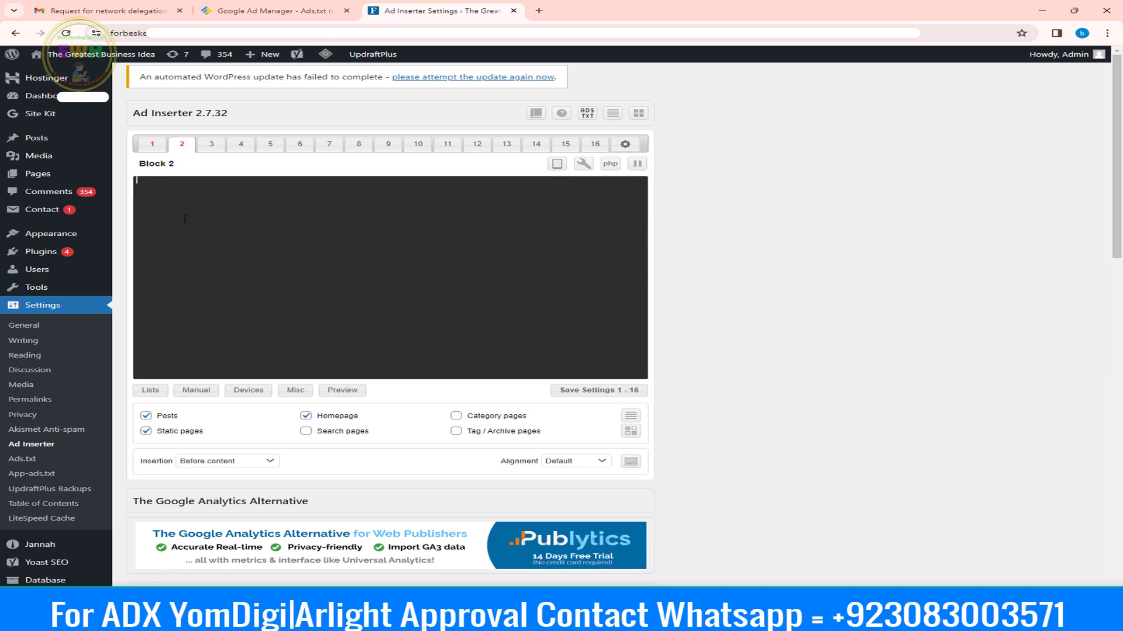
left_click(155, 145)
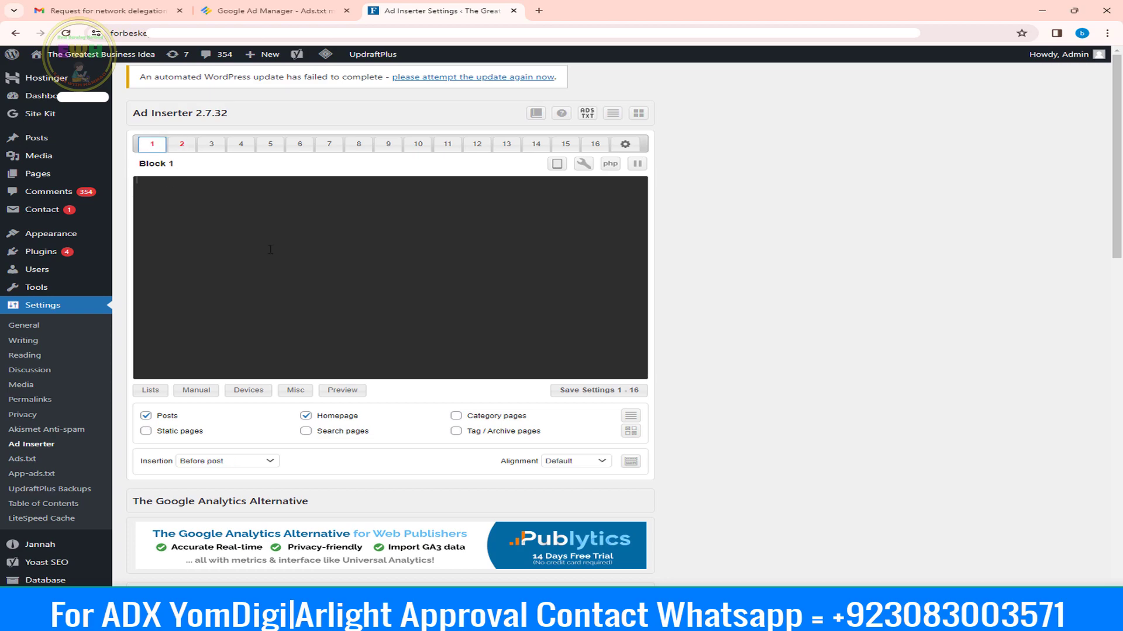
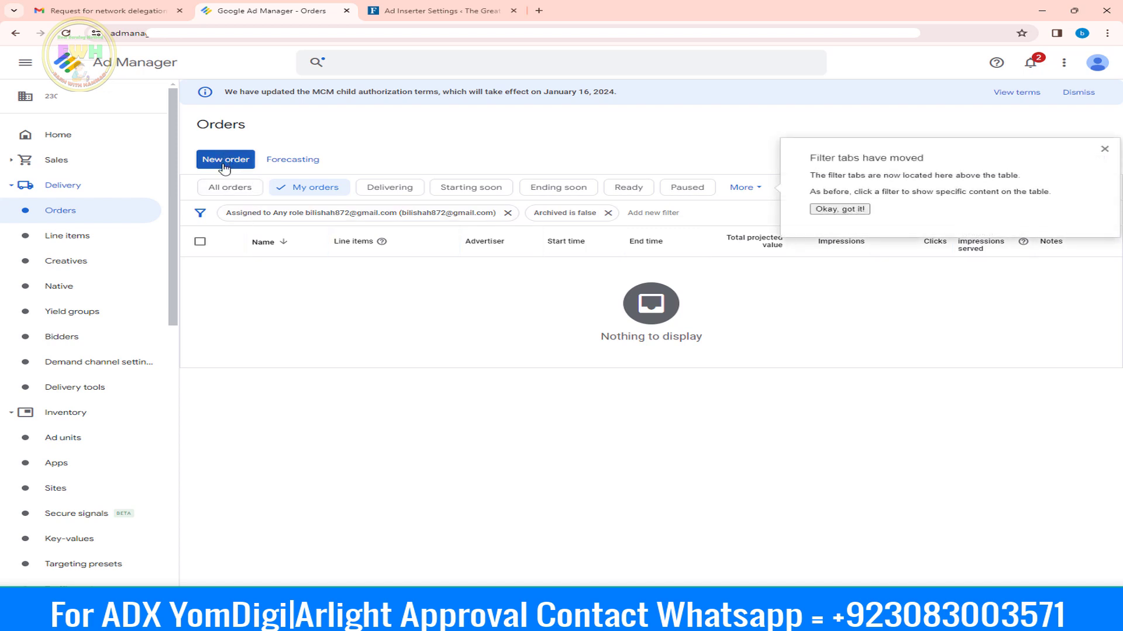
- Start a new order in Google Ad Manager and name it adx
left_click(224, 166)
left_click(214, 161)
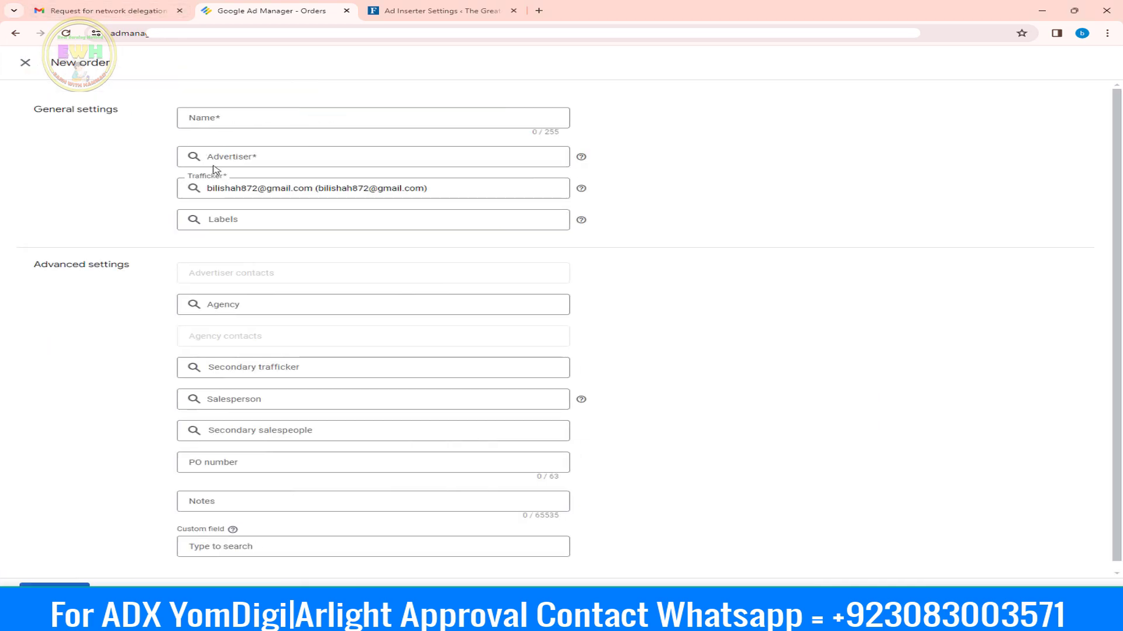
left_click(229, 120)
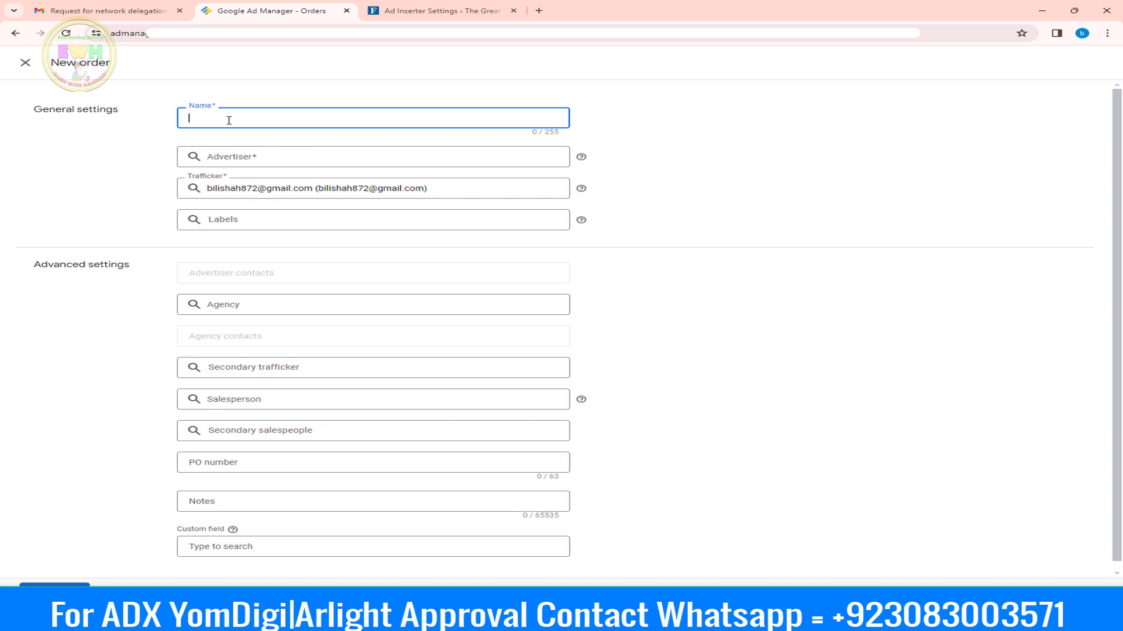
- Add a new advertiser company named google.com as the order's advertiser
left_click(242, 157)
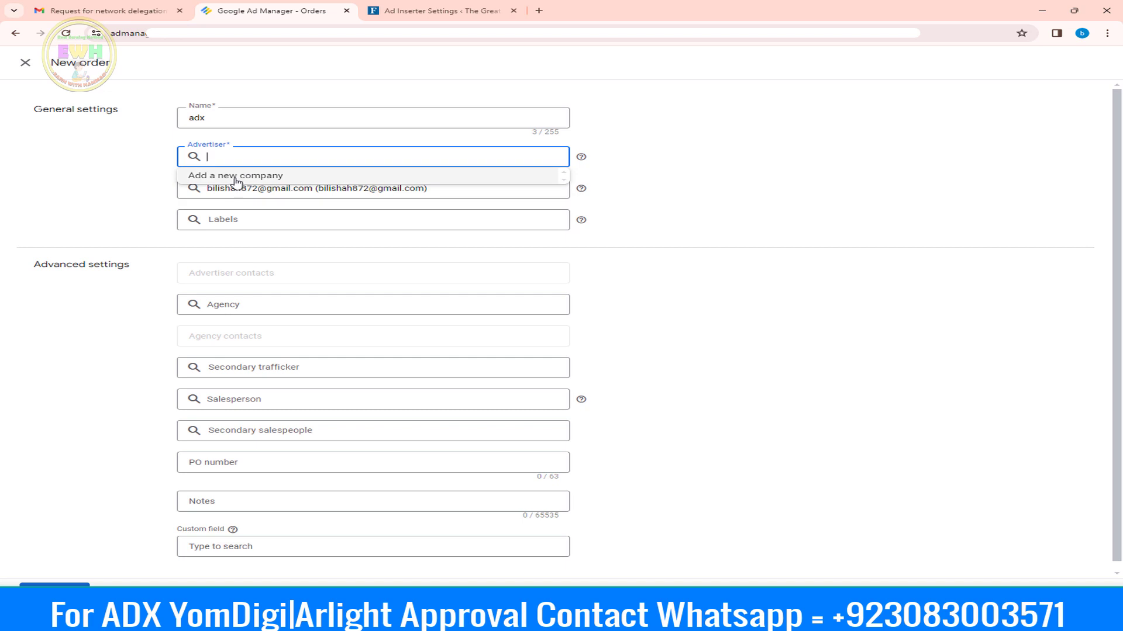
left_click(237, 178)
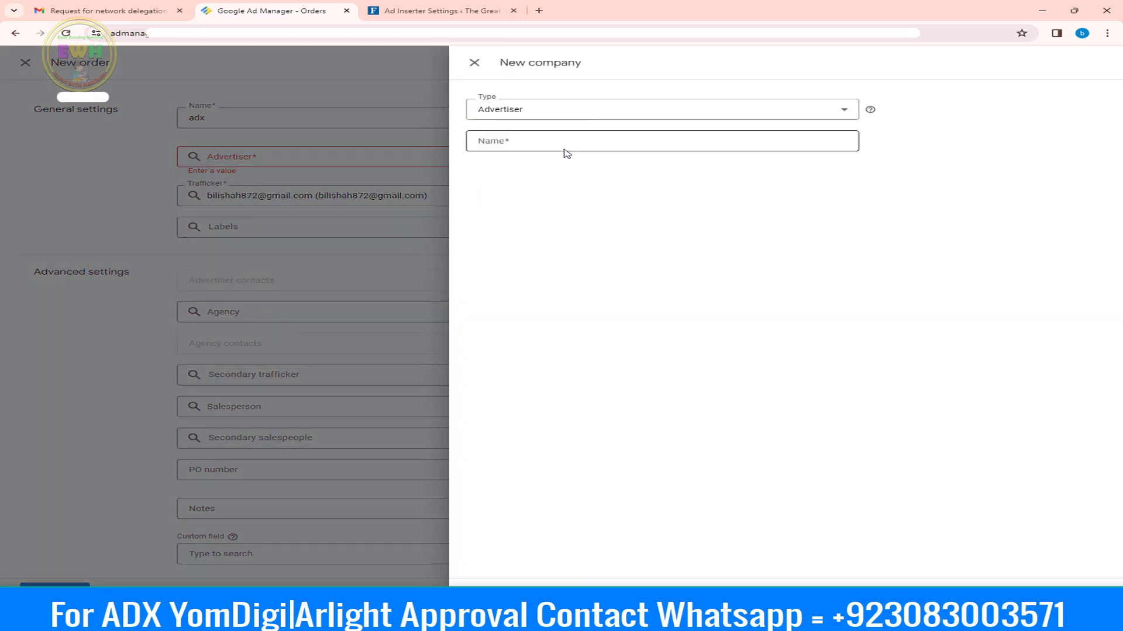
left_click(554, 142)
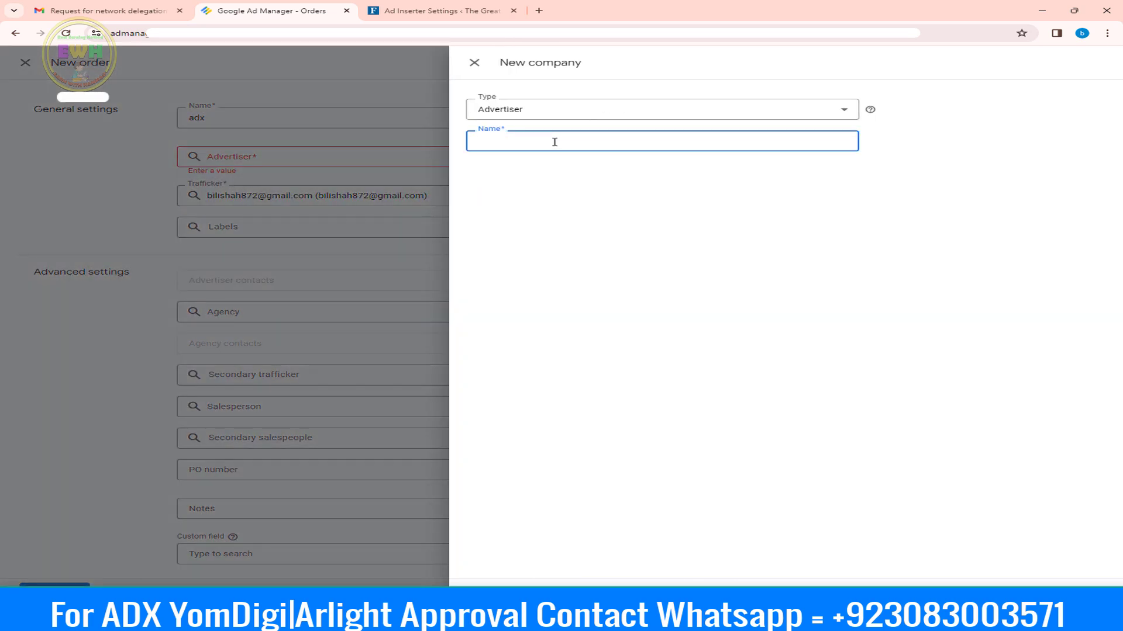
type("google.com")
left_click(489, 586)
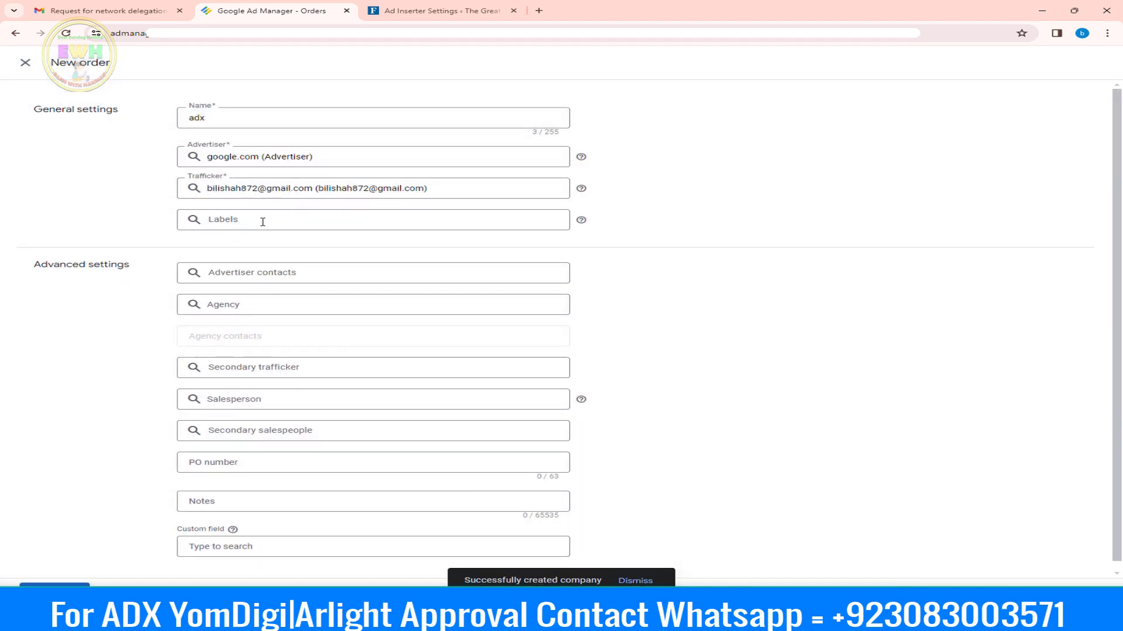
- Save the new order with the optional advanced settings left empty
scroll(316, 276, "down", 1)
left_click(285, 264)
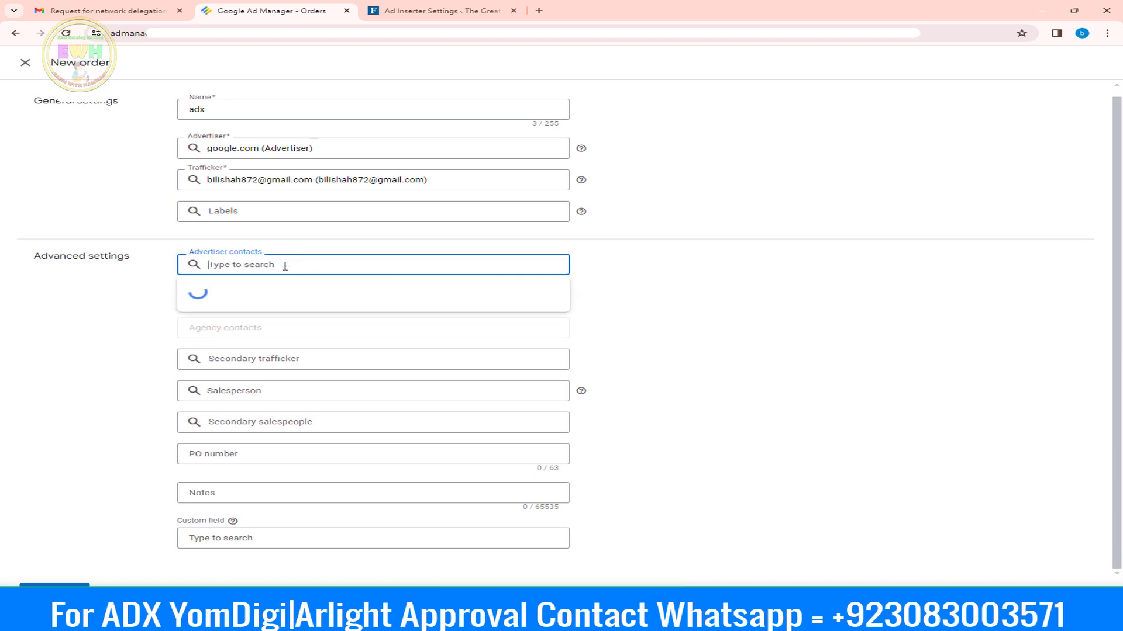
left_click(356, 252)
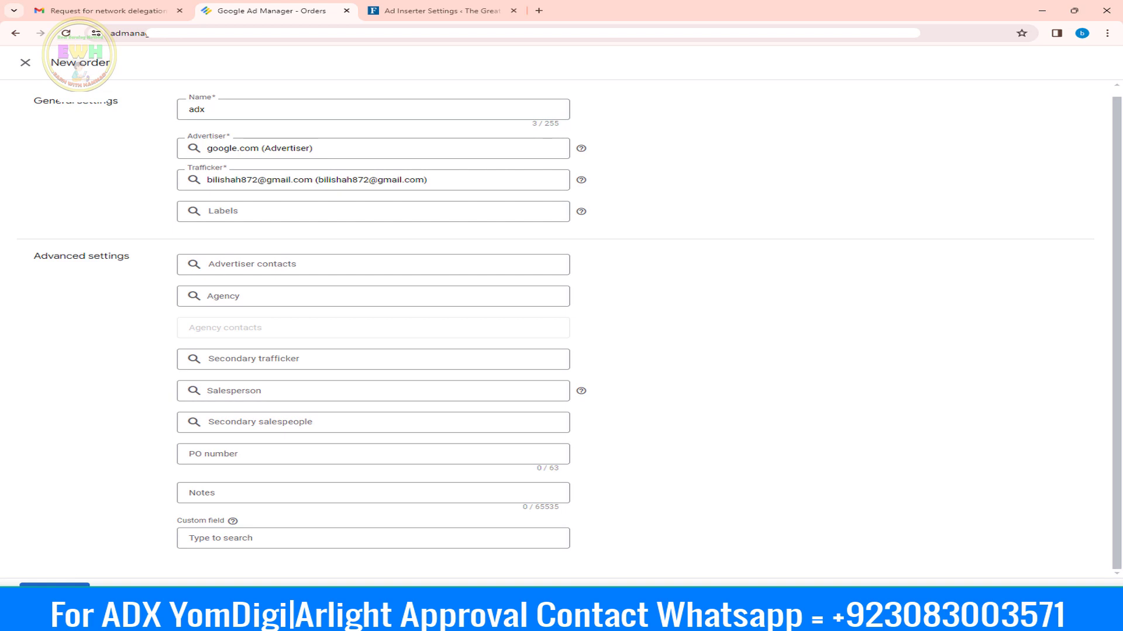
left_click(54, 586)
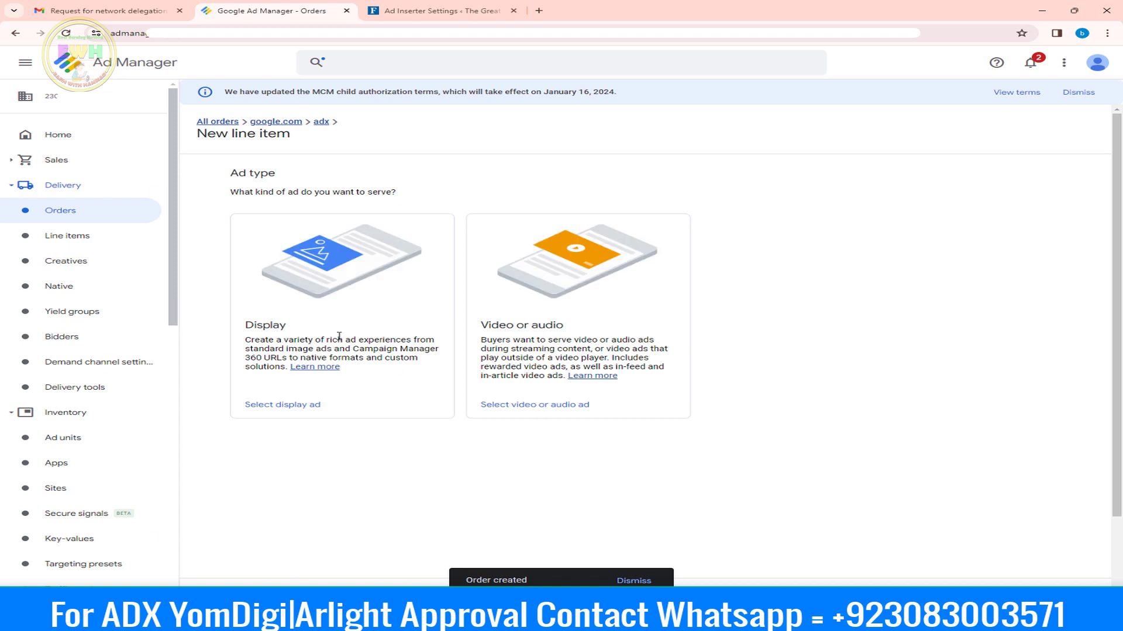
- Choose the display ad type for the new line item and name the line item adx
left_click(278, 411)
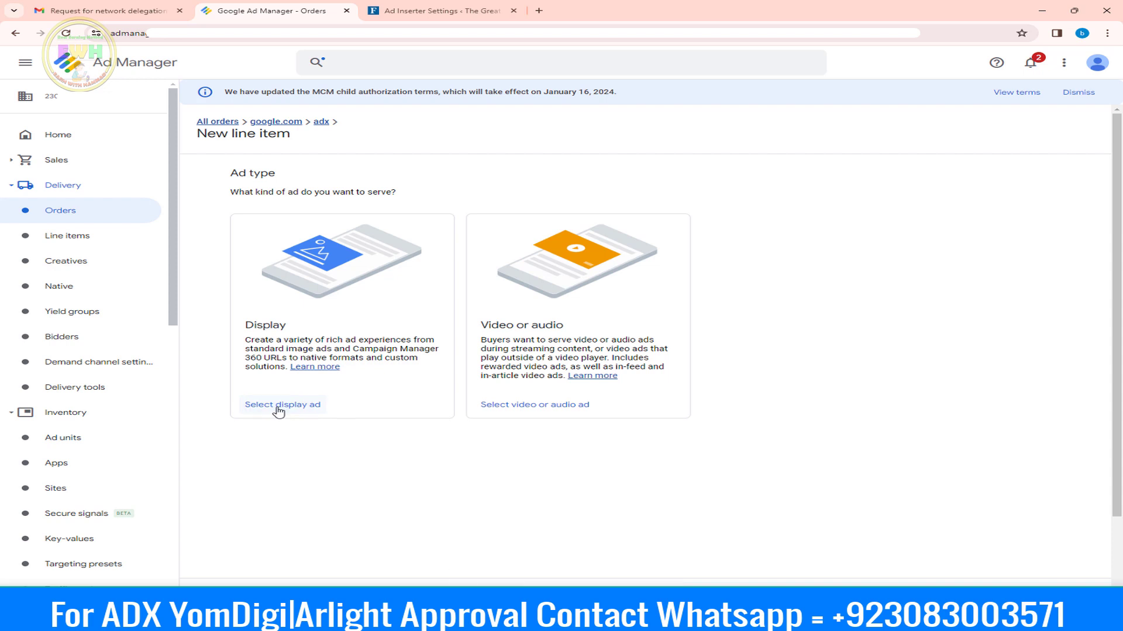
left_click(299, 404)
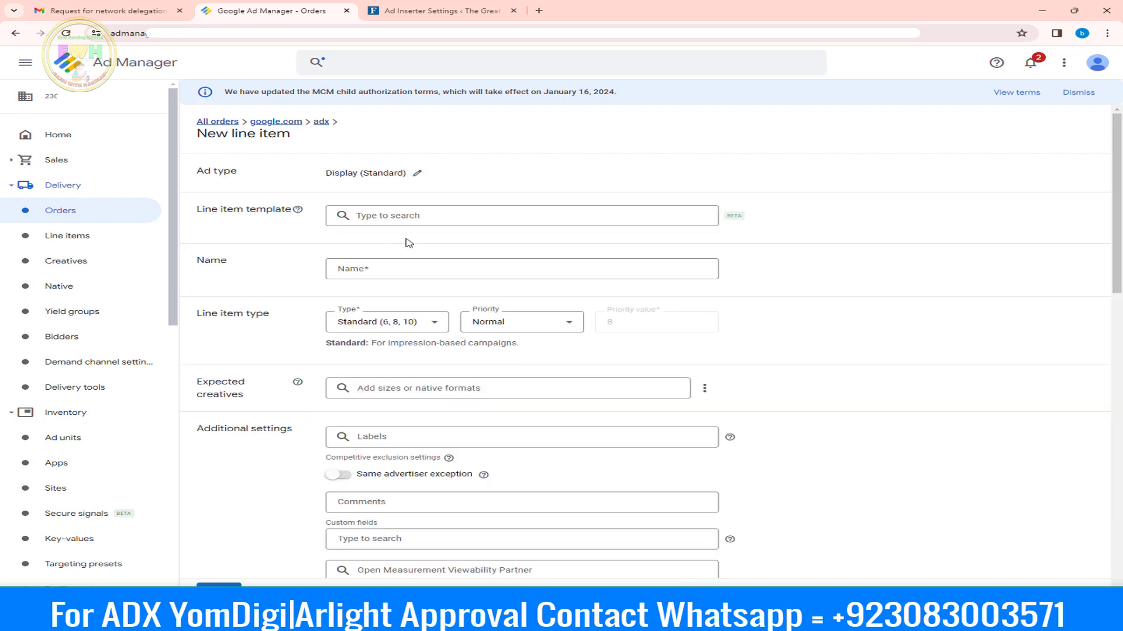
left_click(412, 214)
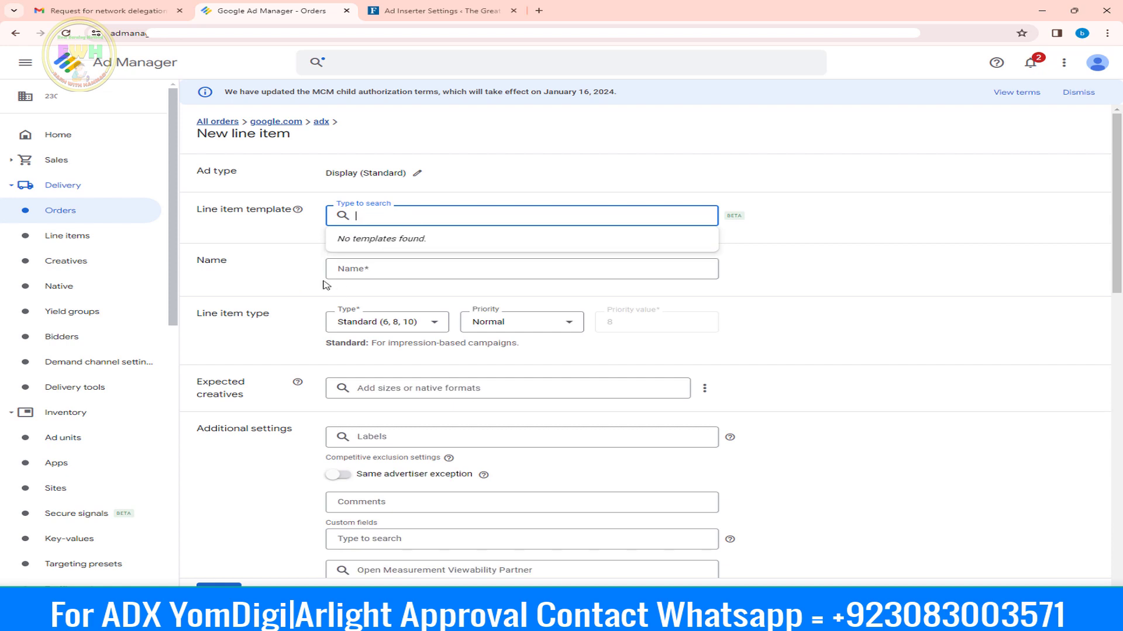
left_click(405, 272)
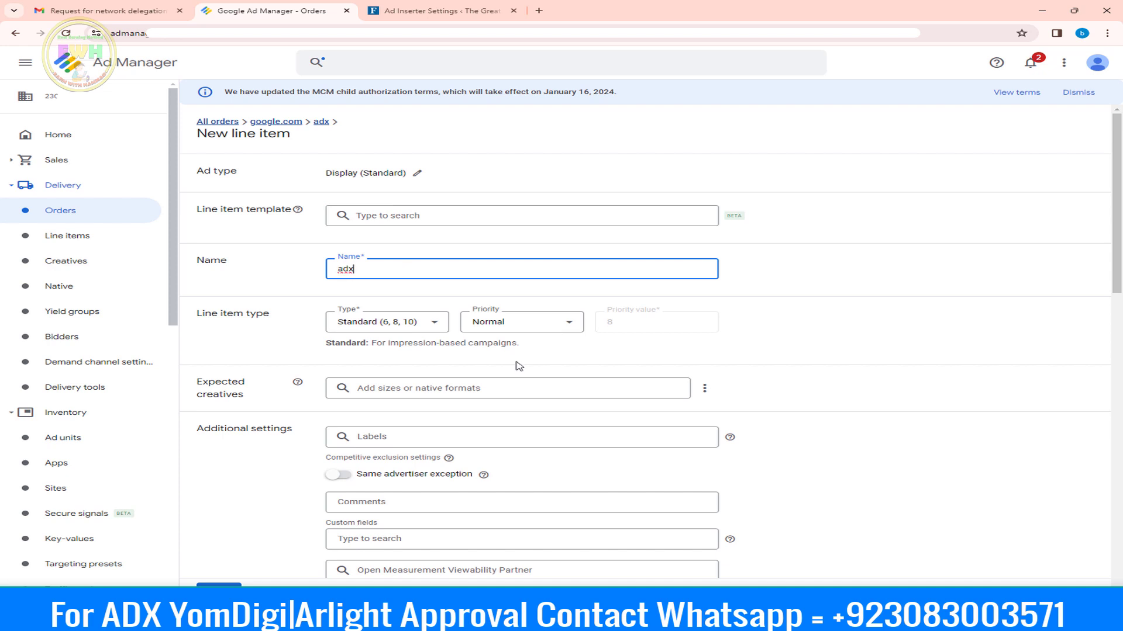
- Set the line item type to Ad Exchange (12) and enable all requested sizes for the expected creatives
left_click(358, 322)
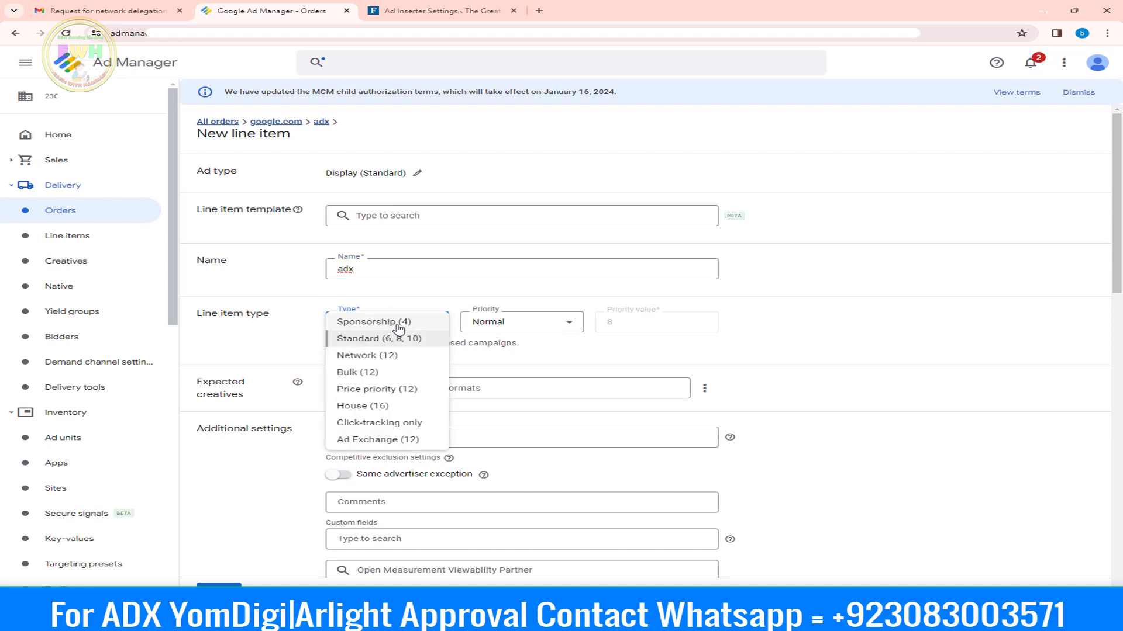
left_click(368, 446)
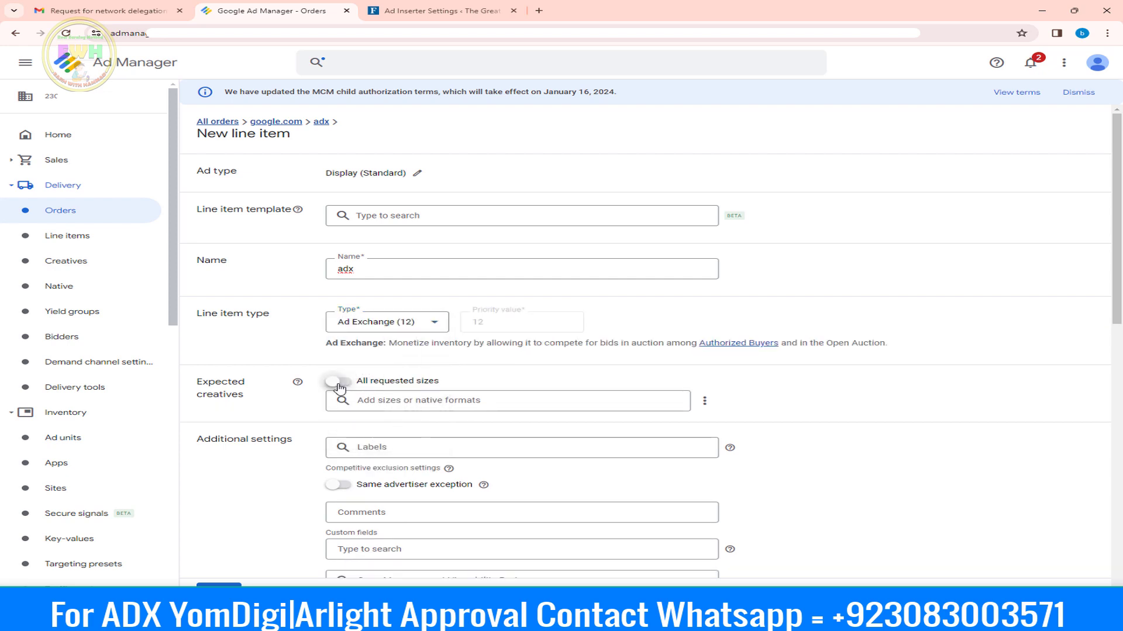
left_click(338, 382)
- Set the line item's web property alias to Self-service AdX Display
scroll(340, 389, "down", 4)
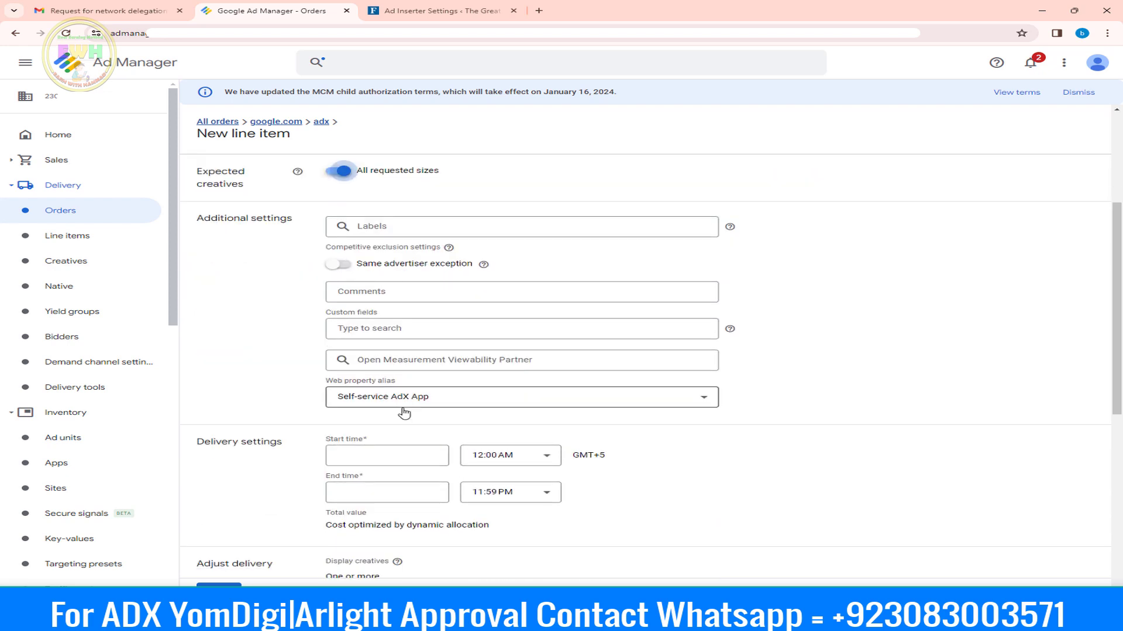
left_click(404, 219)
left_click(448, 208)
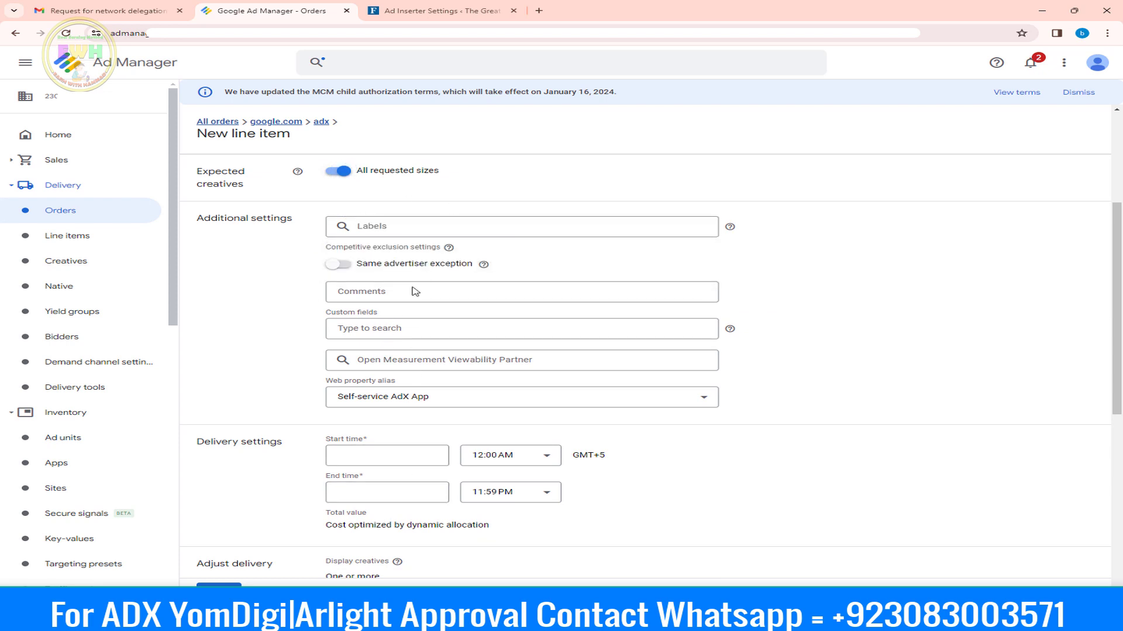
scroll(396, 329, "down", 2)
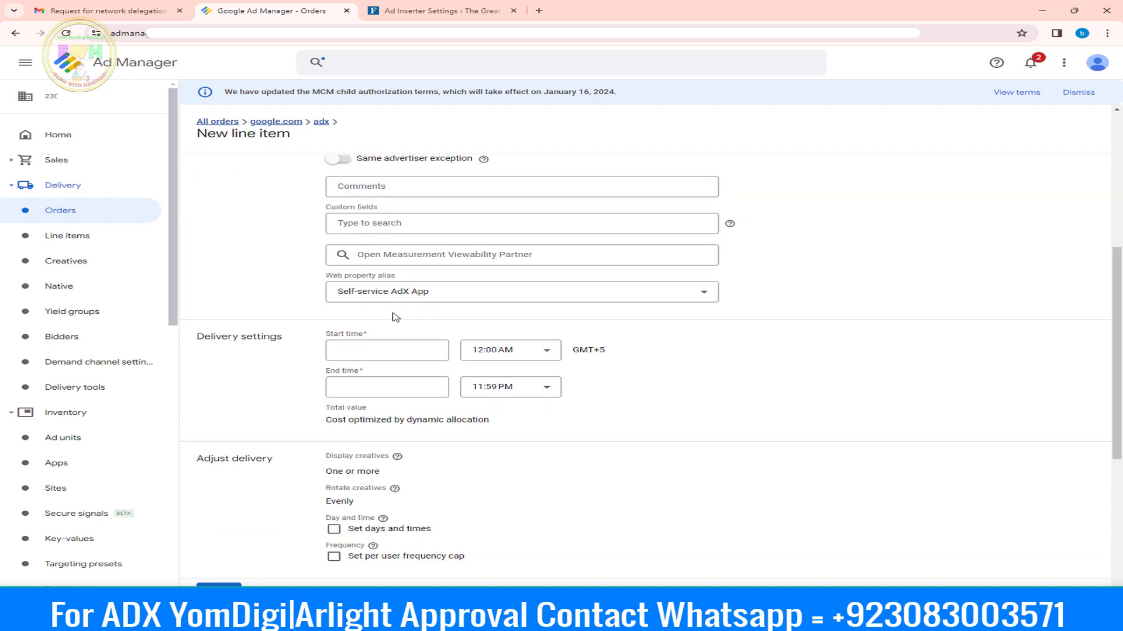
left_click(393, 292)
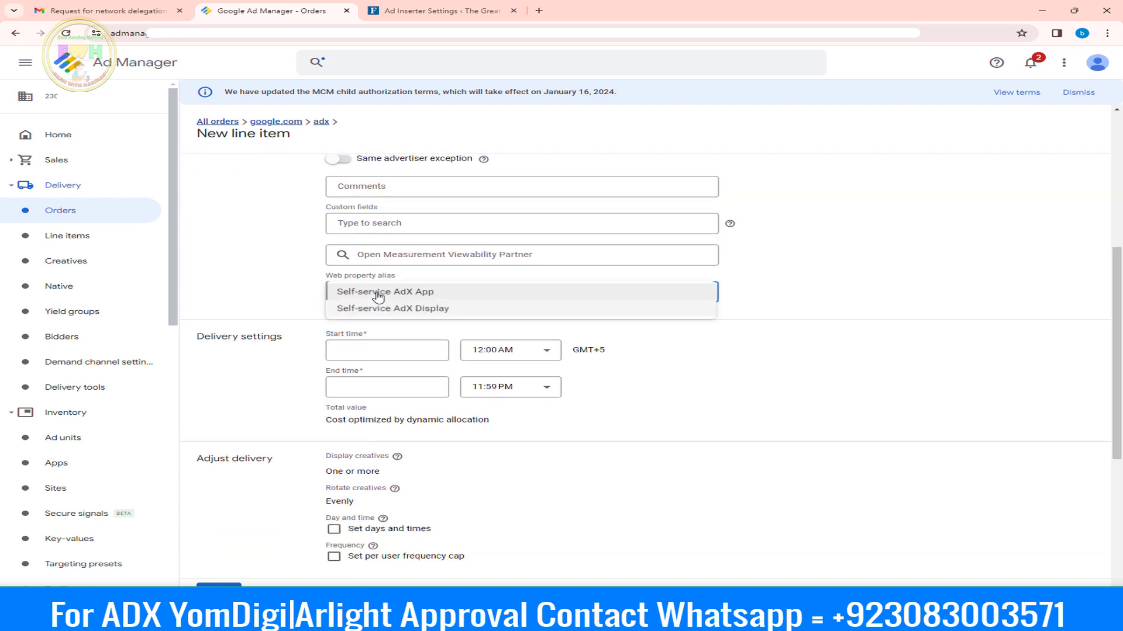
left_click(420, 310)
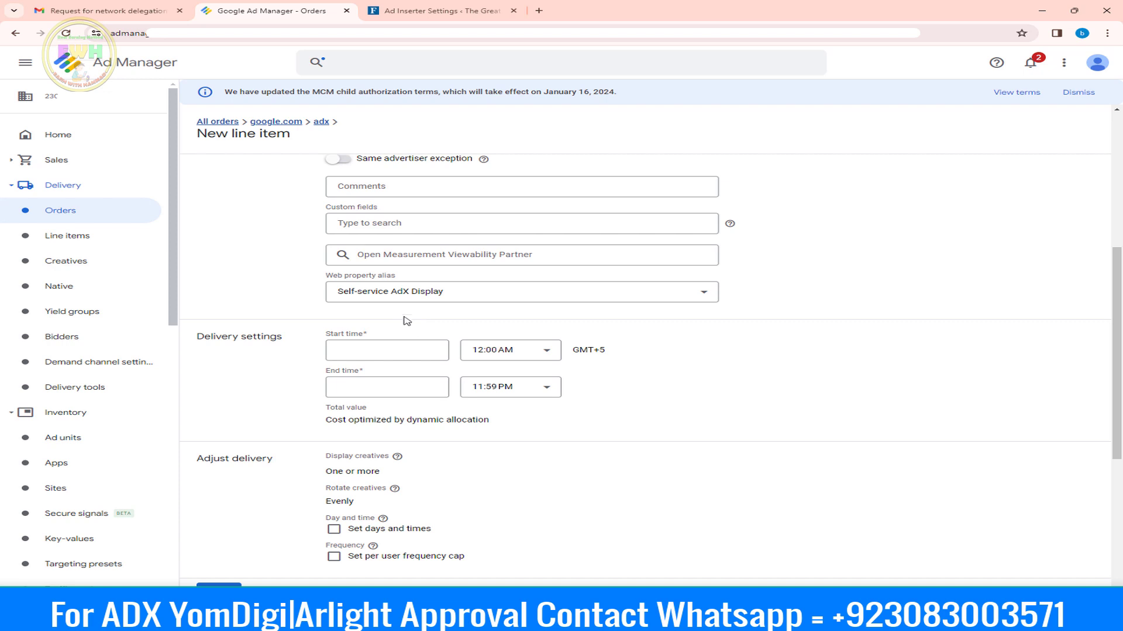
left_click(391, 292)
left_click(418, 309)
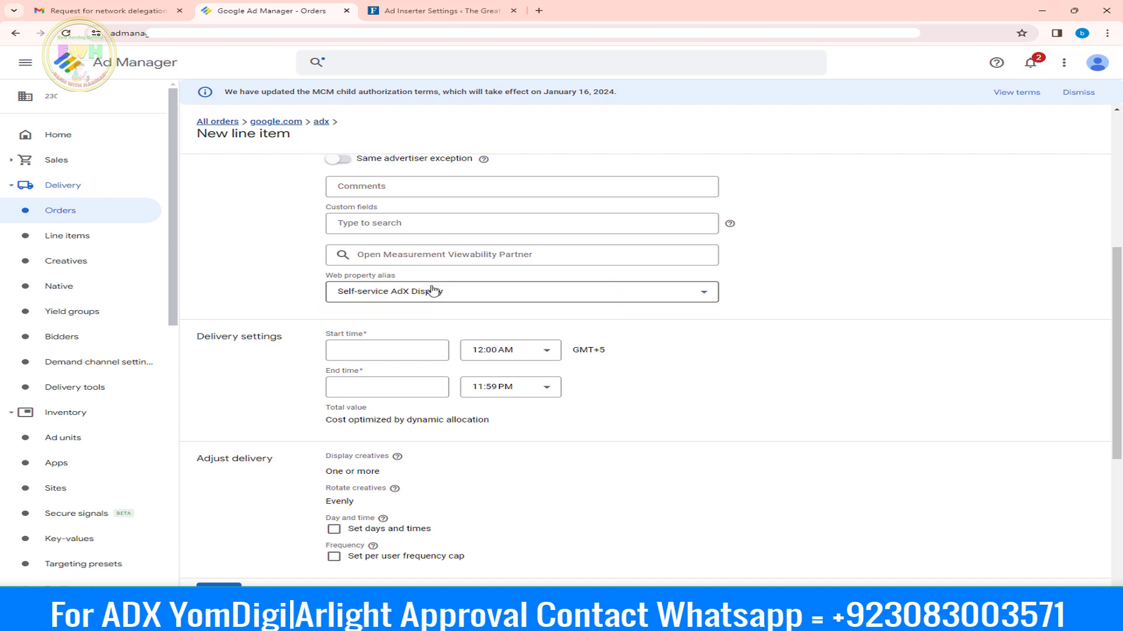
- Set the line item's delivery start time to Immediately
scroll(426, 419, "down", 2)
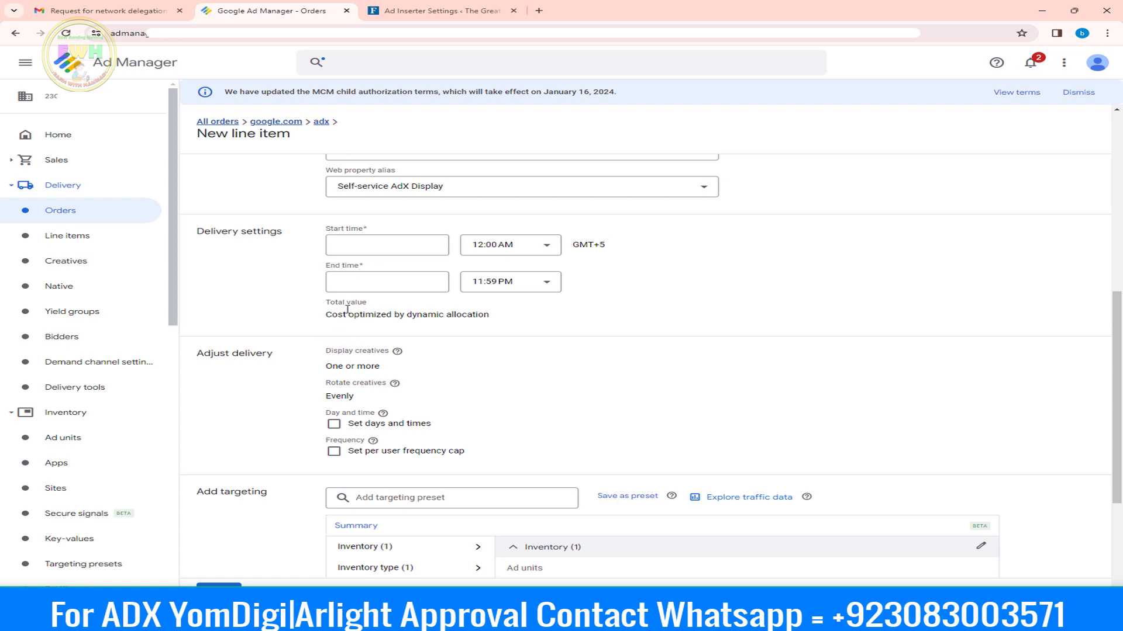
left_click(357, 248)
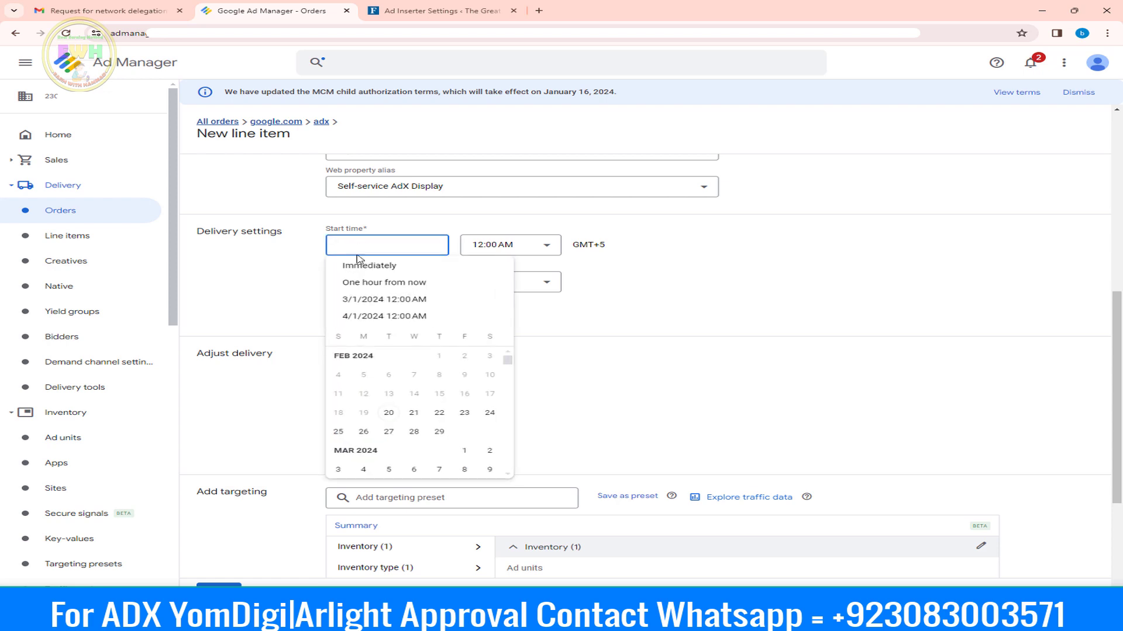
left_click(362, 265)
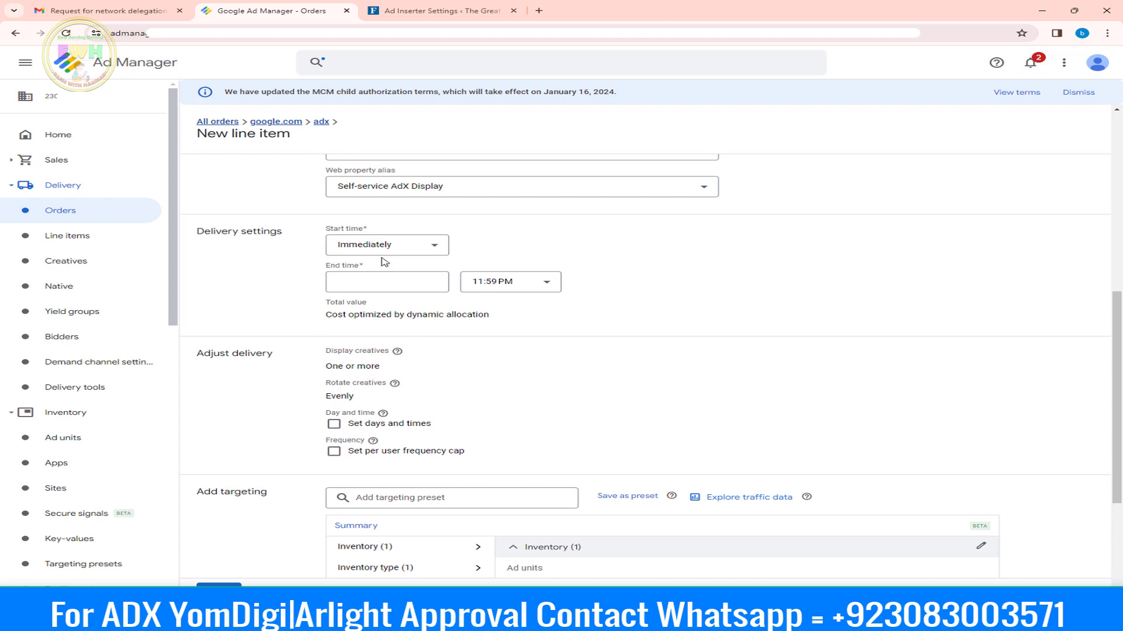
- Set the line item's end time to Unlimited and save the line item with its existing targeting
left_click(379, 284)
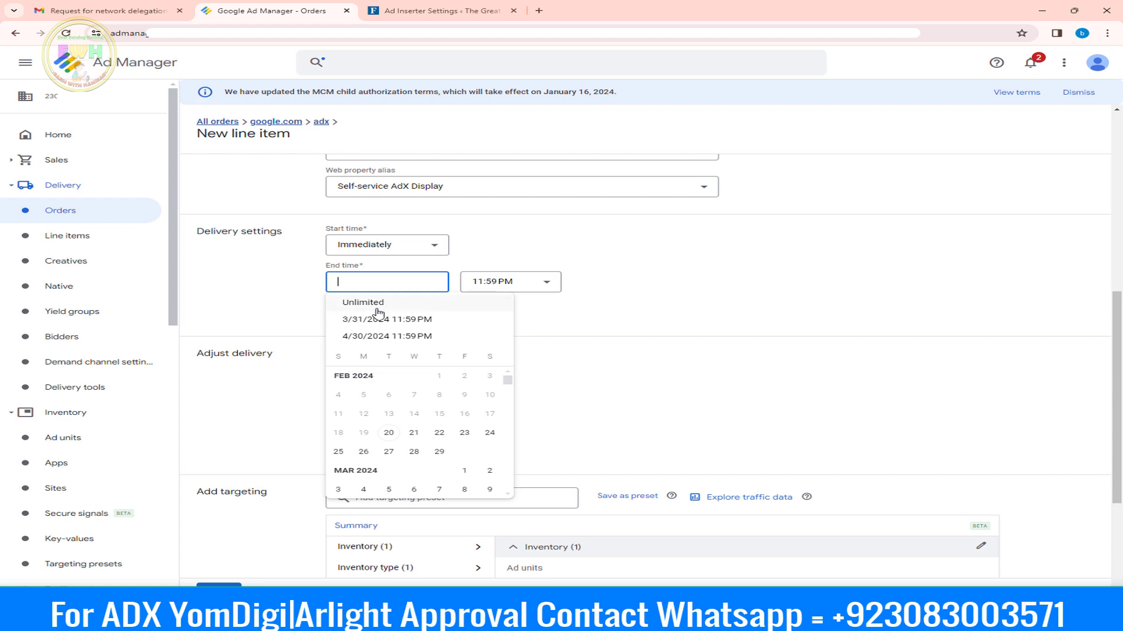
left_click(377, 302)
scroll(491, 409, "down", 3)
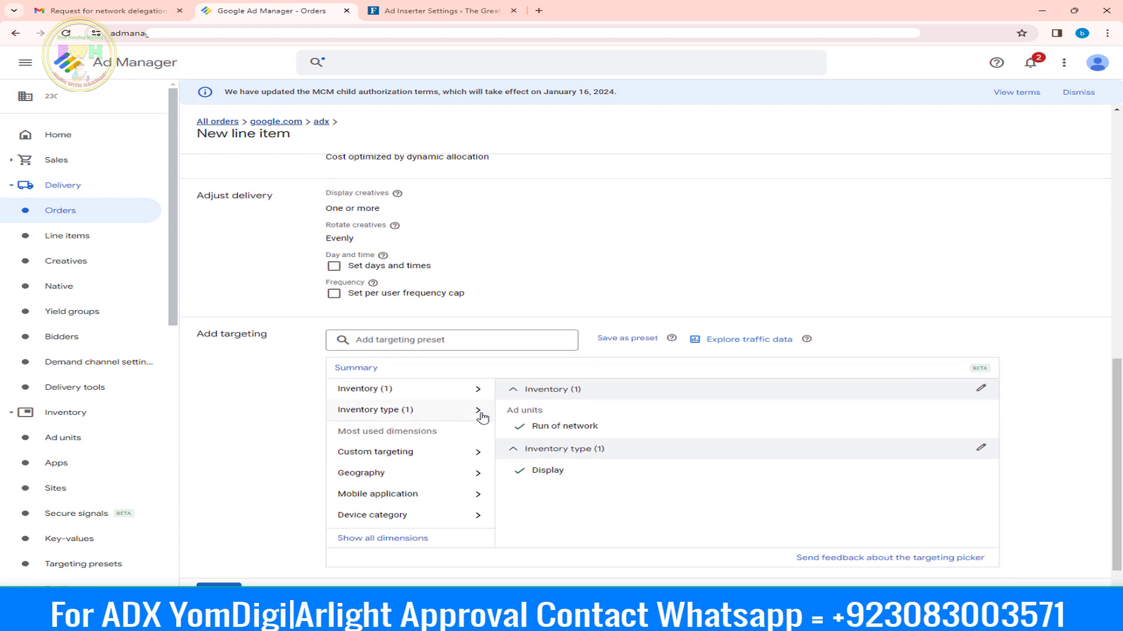
scroll(380, 303, "up", 1)
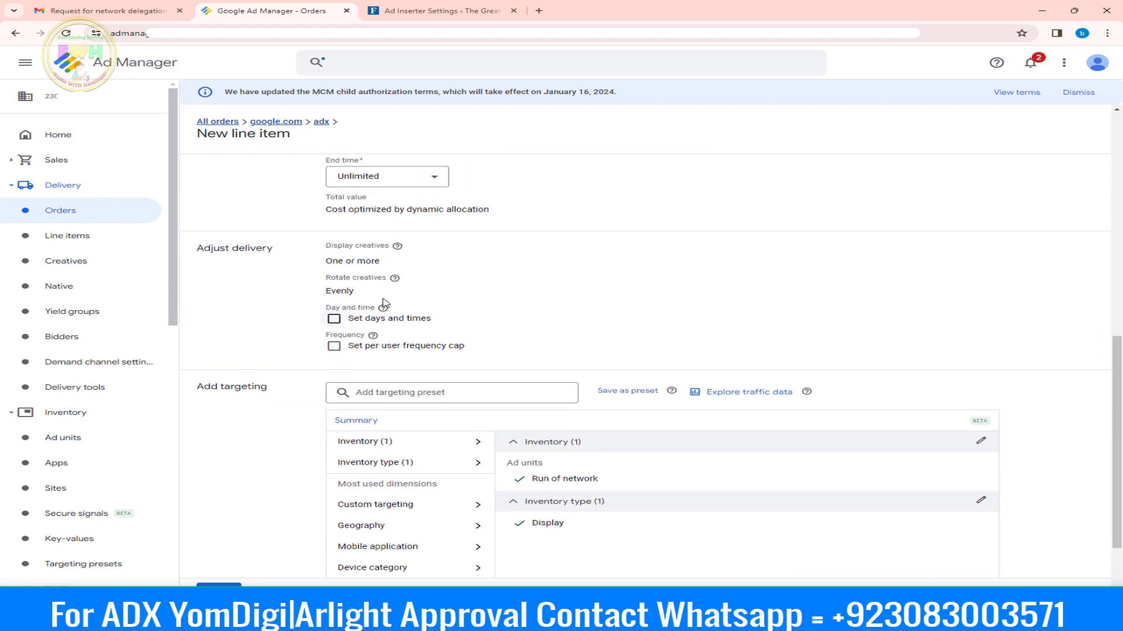
scroll(351, 474, "down", 2)
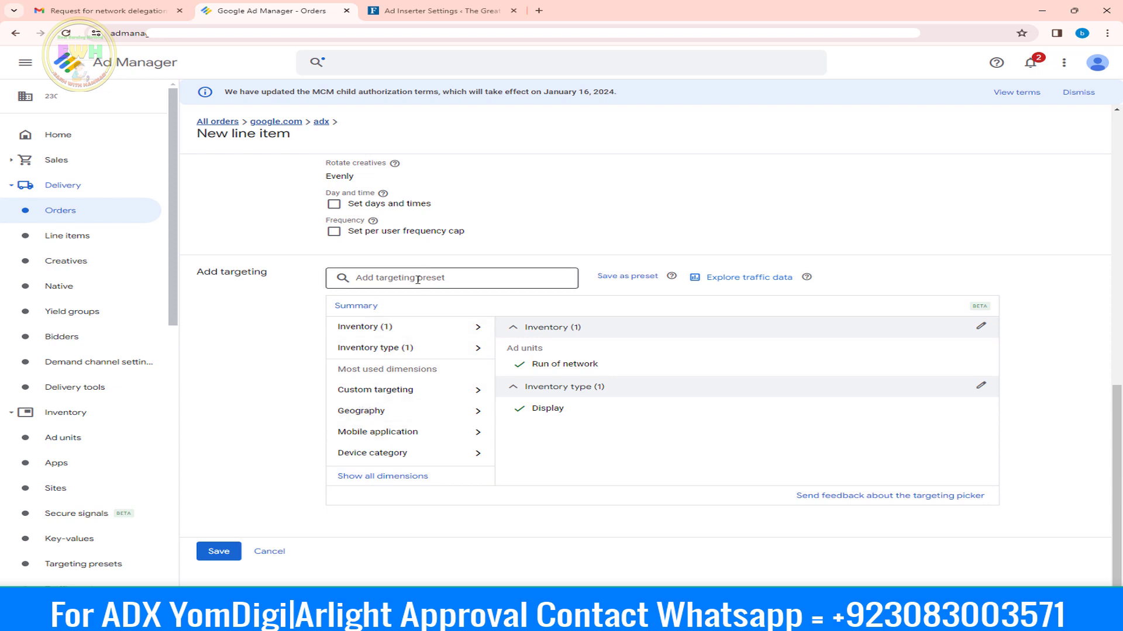
left_click(218, 550)
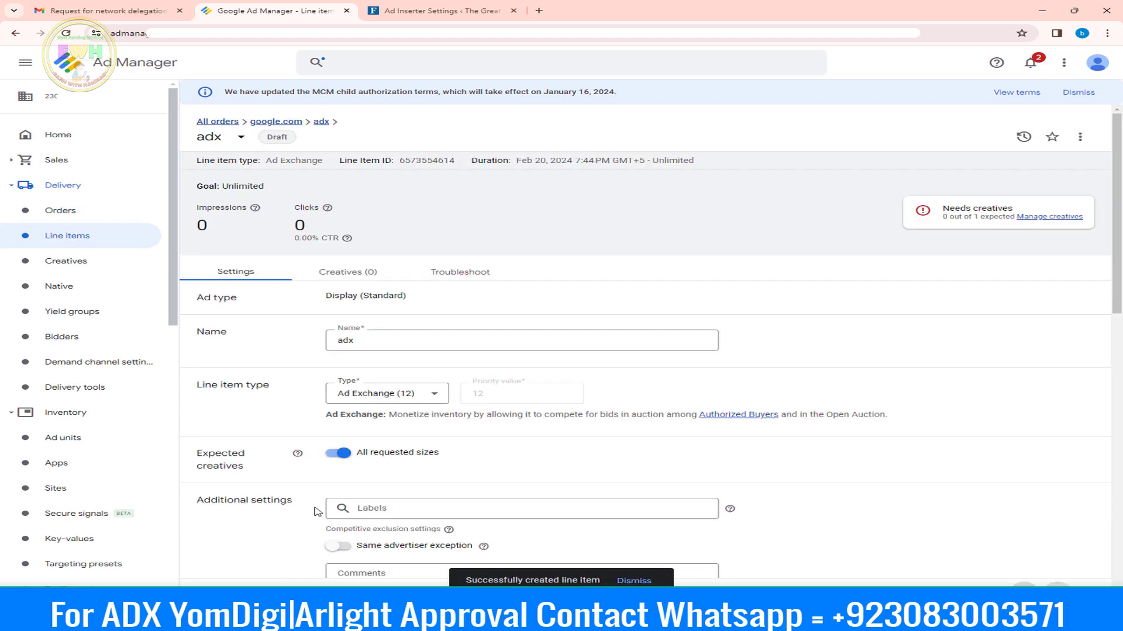
- Automatically generate the creative needed by the adx line item
scroll(441, 289, "down", 3)
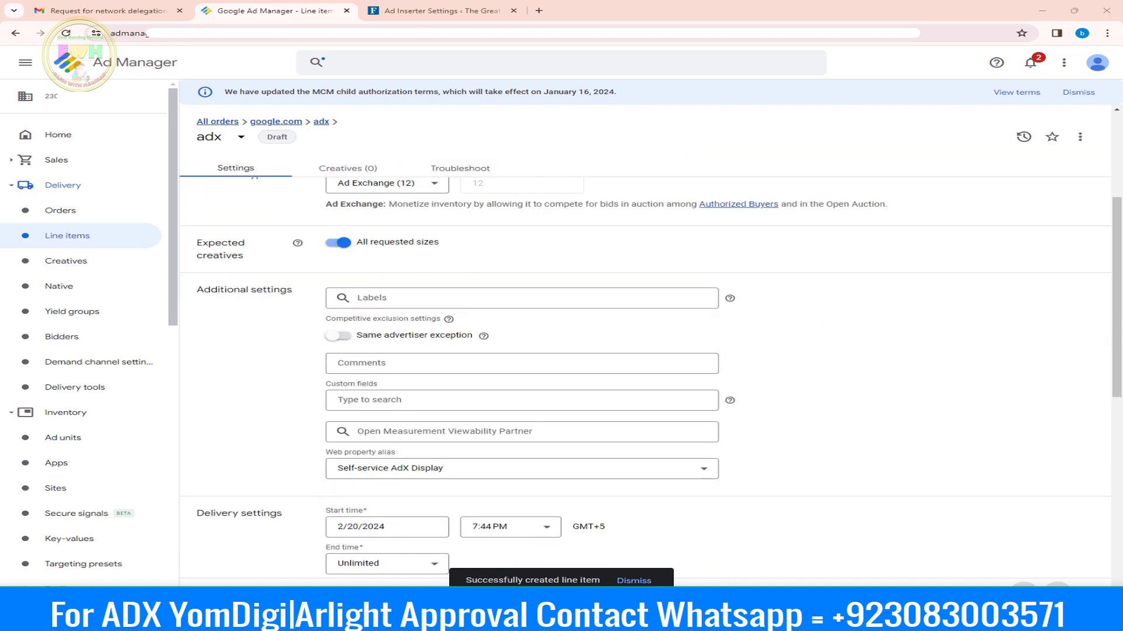
scroll(915, 240, "up", 3)
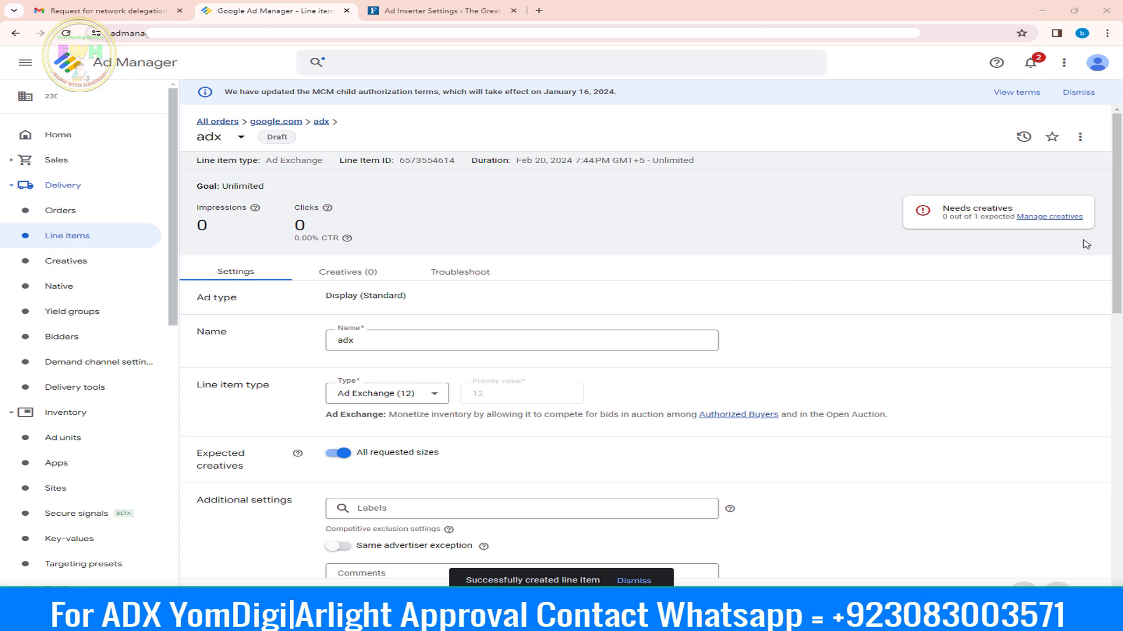
left_click(1045, 218)
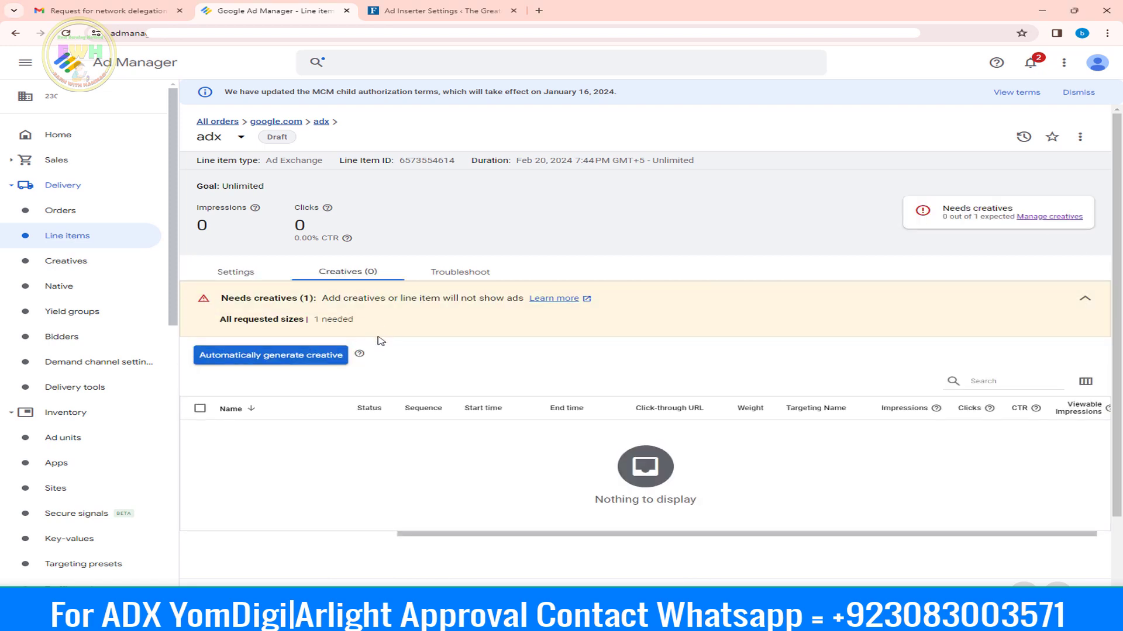
left_click(264, 362)
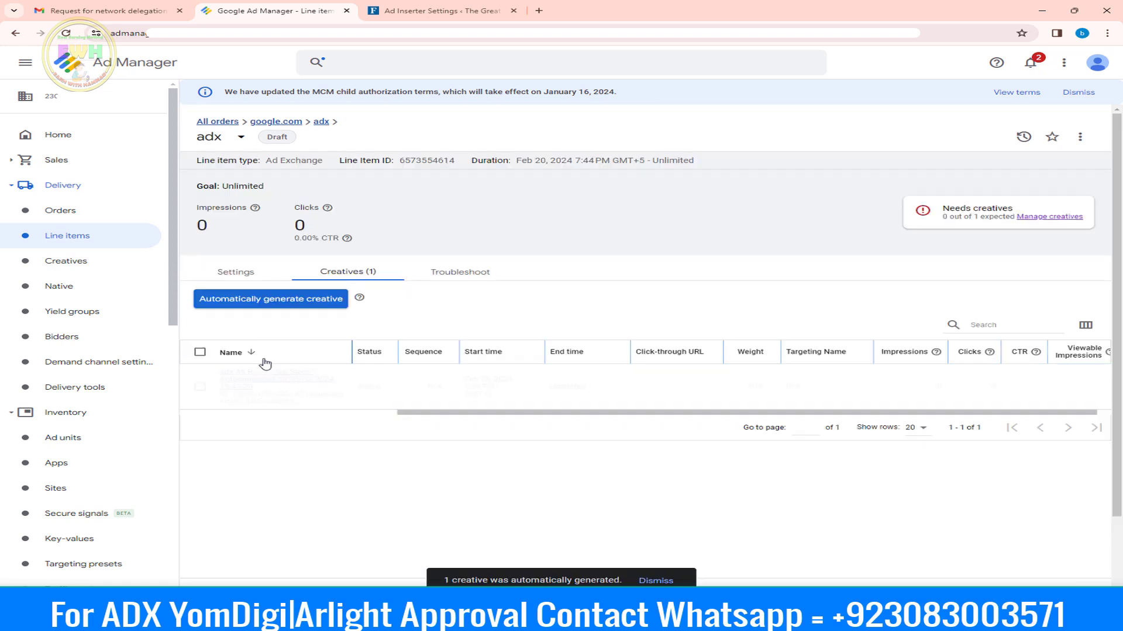
scroll(380, 348, "down", 1)
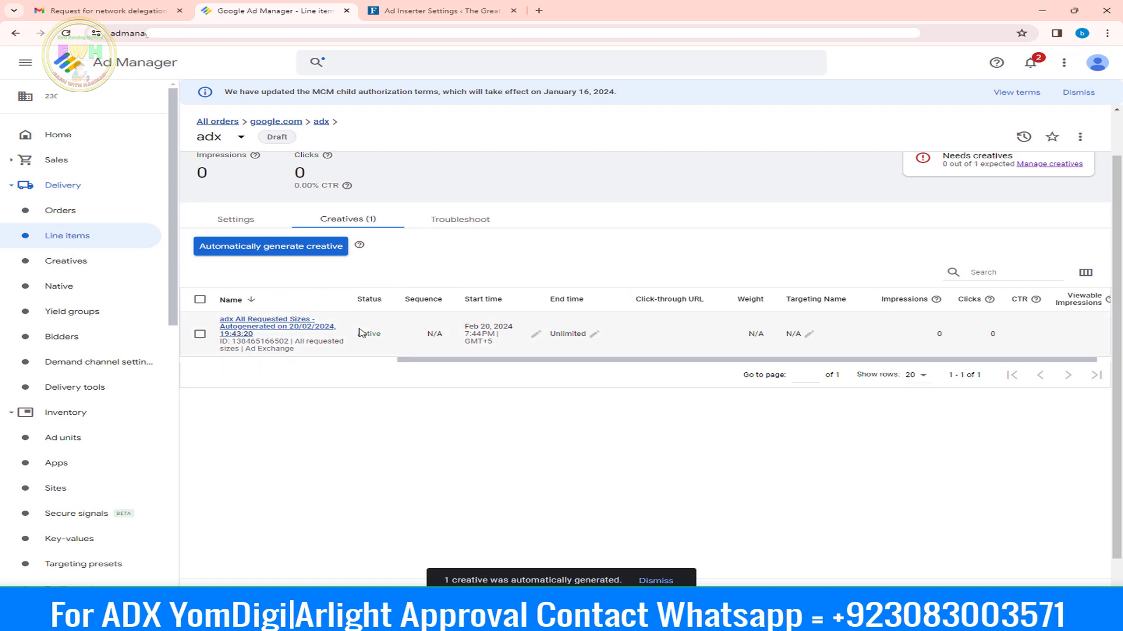
scroll(341, 365, "up", 1)
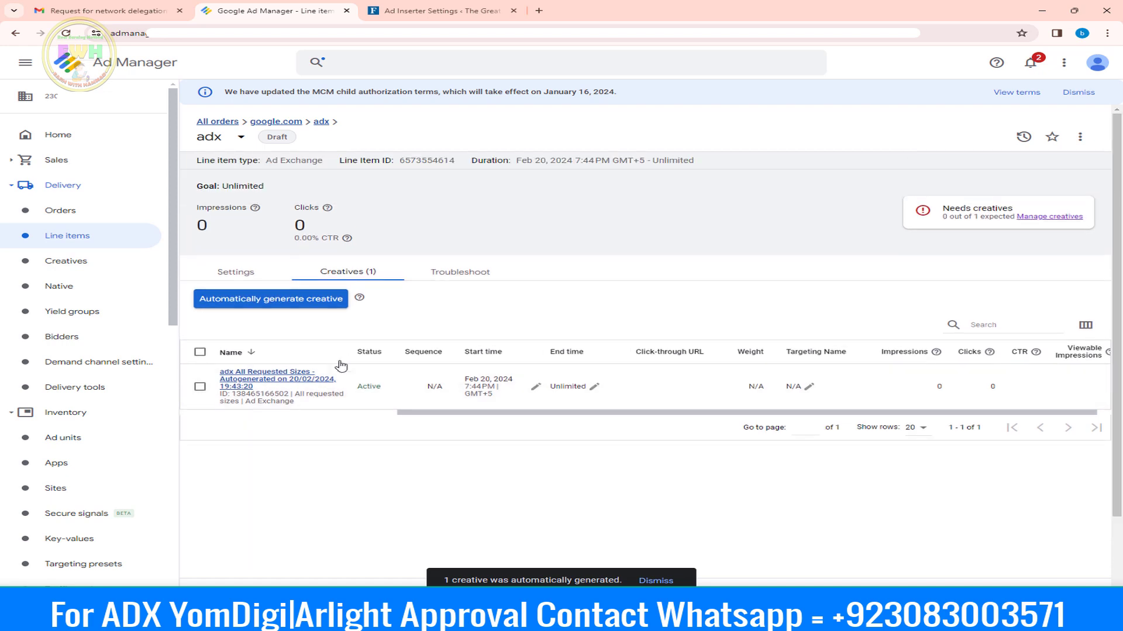
- Open the adx order from the orders list and approve it
left_click(72, 215)
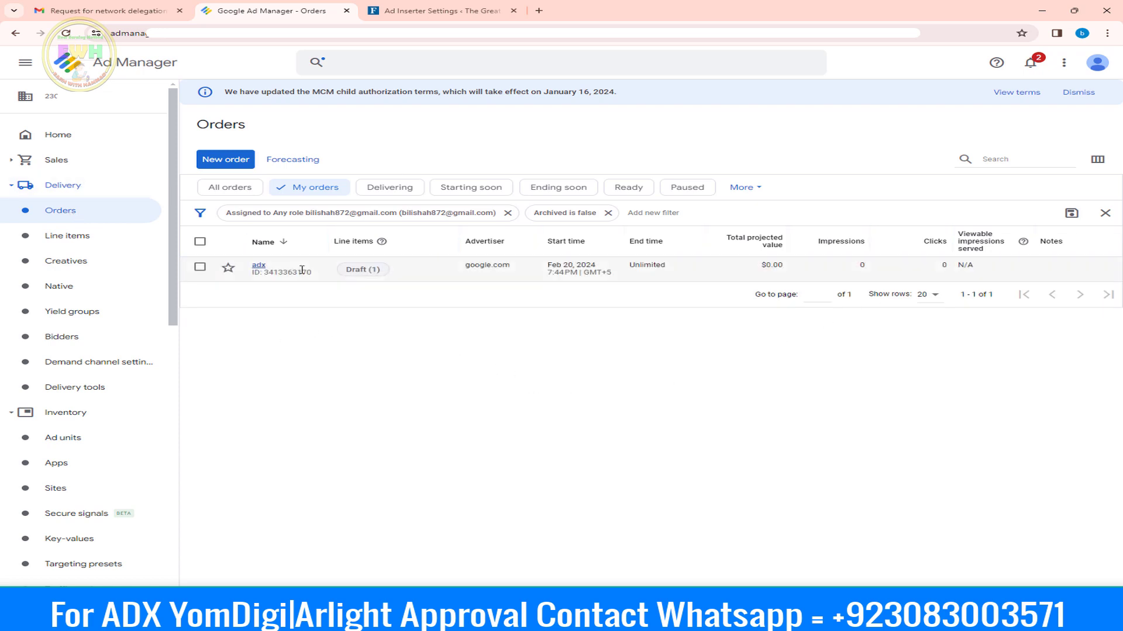
left_click(258, 266)
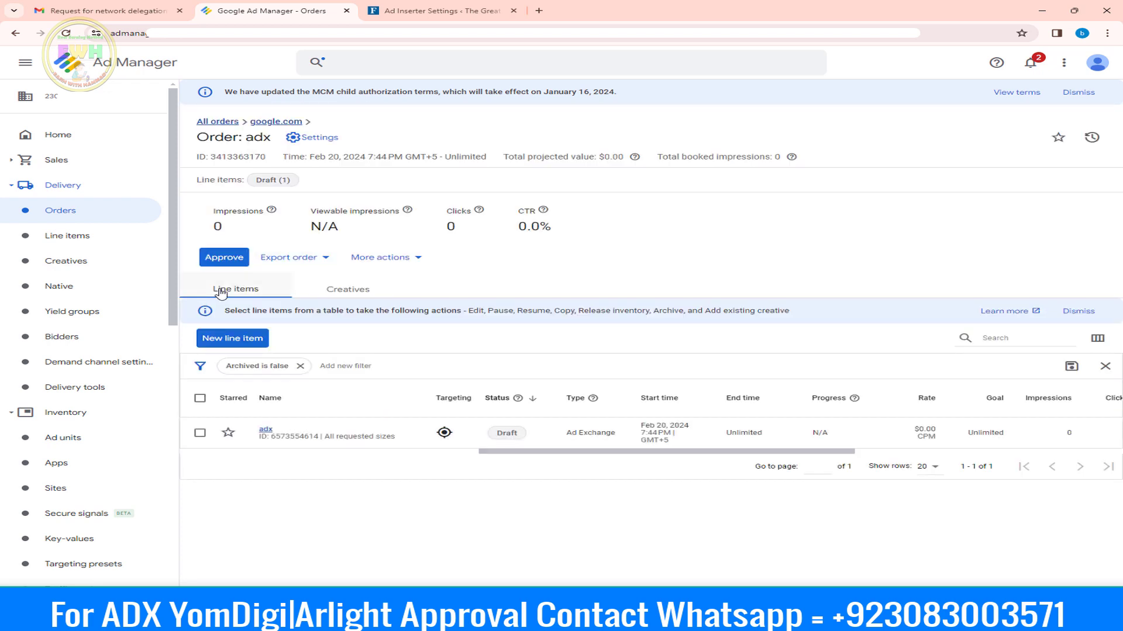
left_click(213, 258)
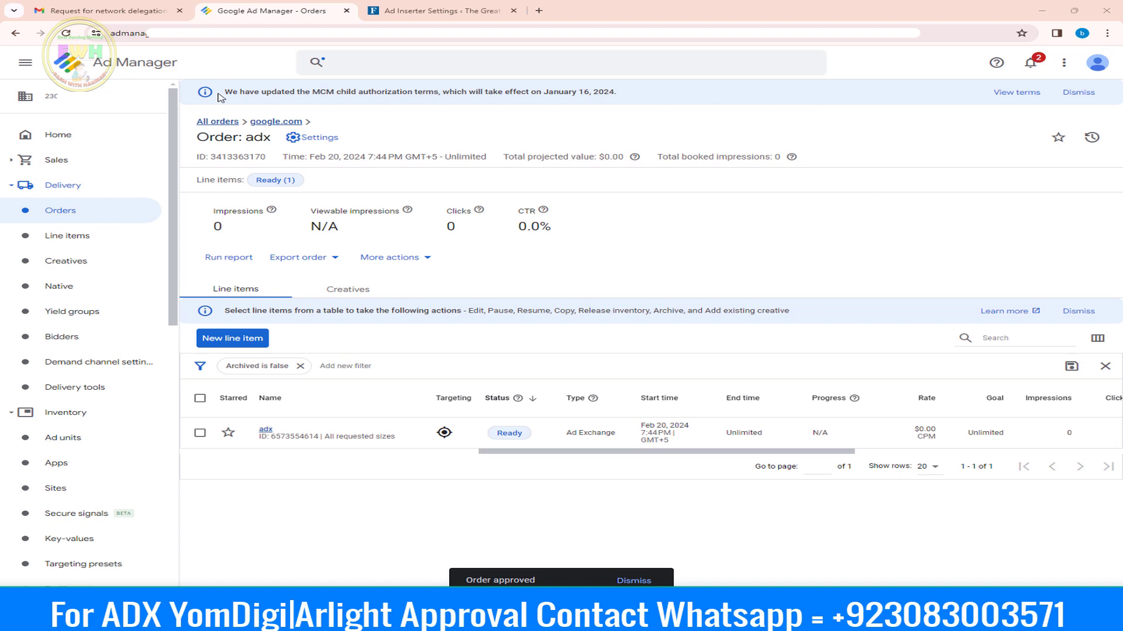
- Start a new top-level ad unit in the inventory and name it adx
left_click(82, 190)
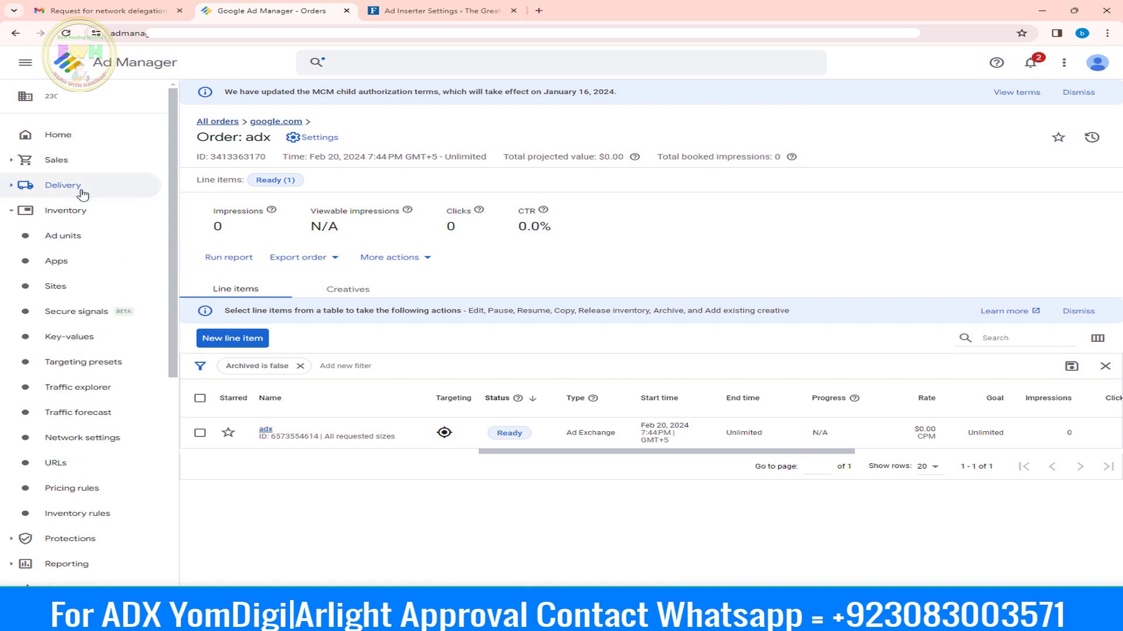
left_click(82, 193)
left_click(83, 190)
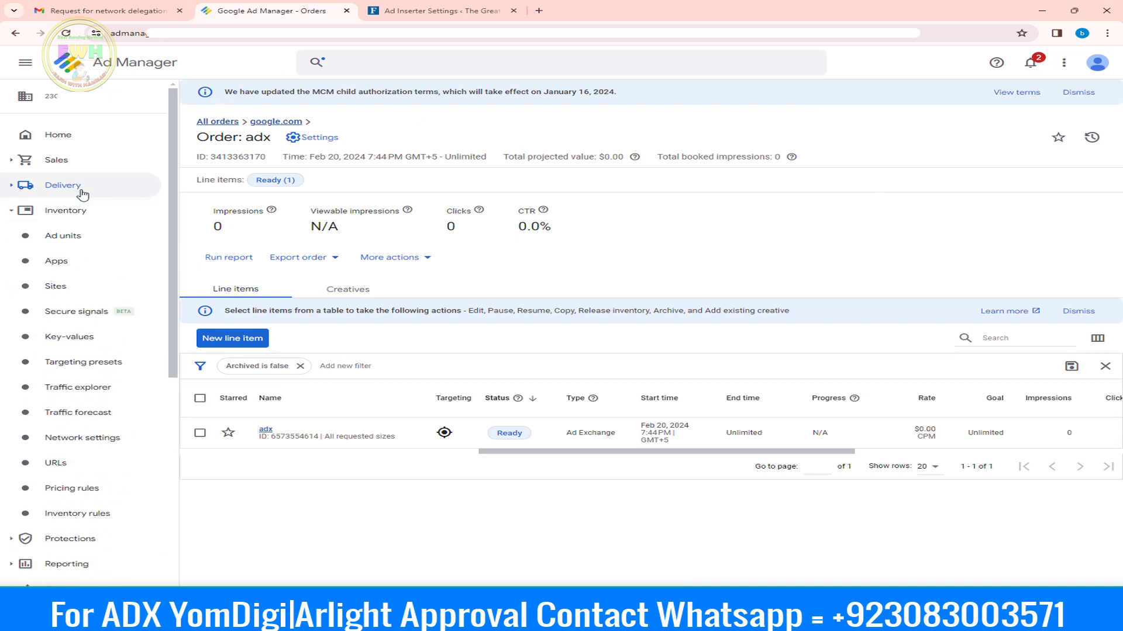
left_click(70, 238)
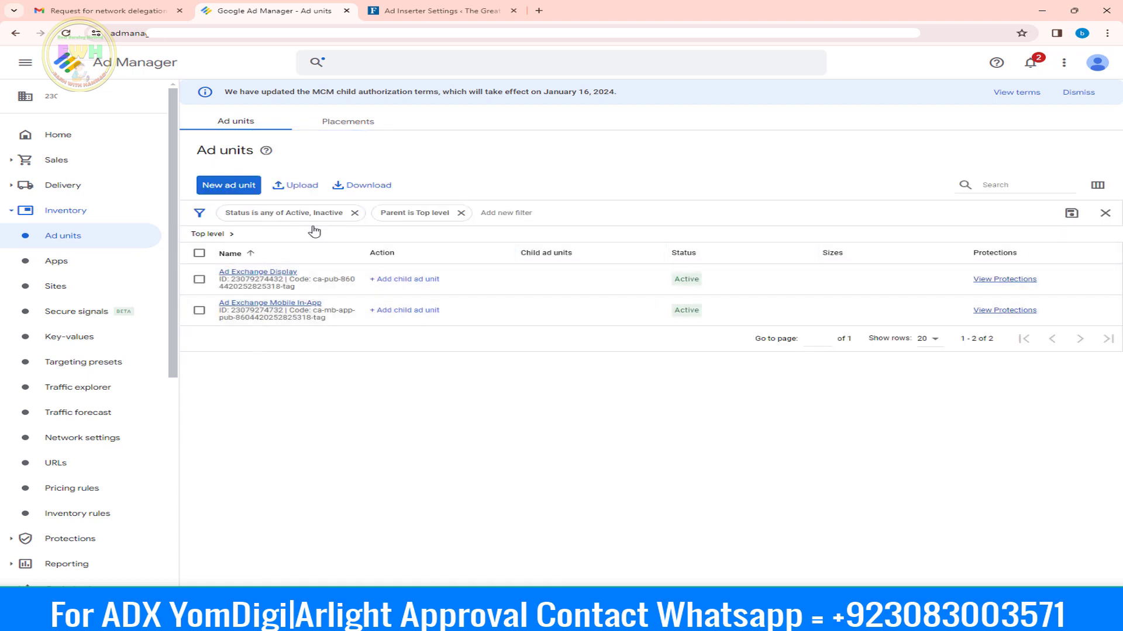
left_click(221, 188)
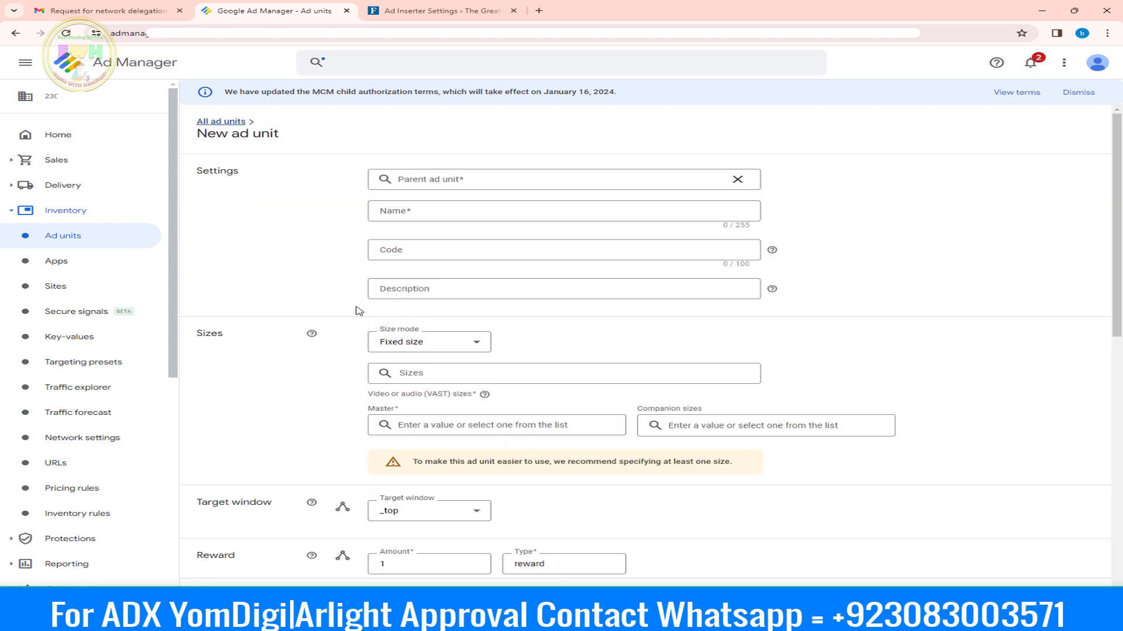
left_click(417, 210)
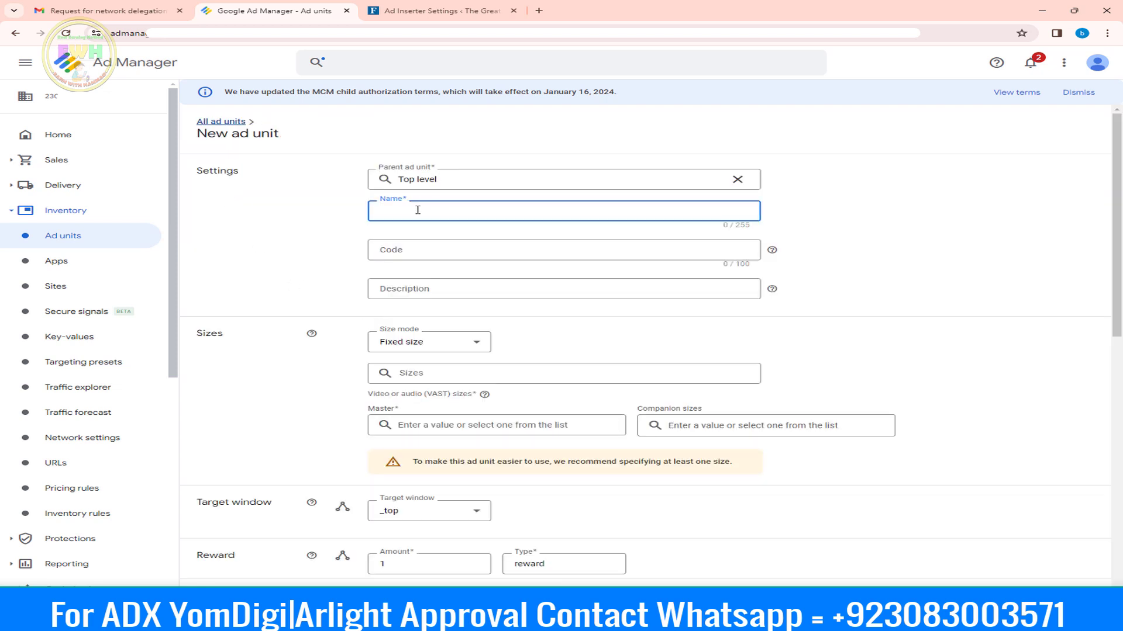
type("adx")
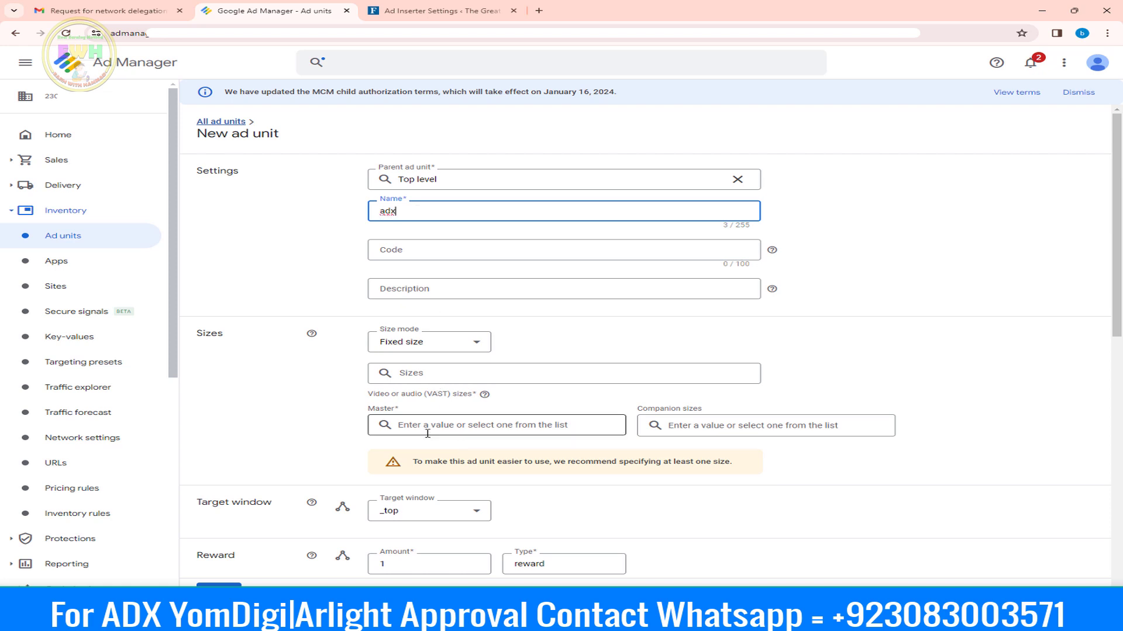
- Add the fixed size 300x250 (Medium Rectangle) to the new ad unit
scroll(456, 286, "down", 2)
left_click(426, 271)
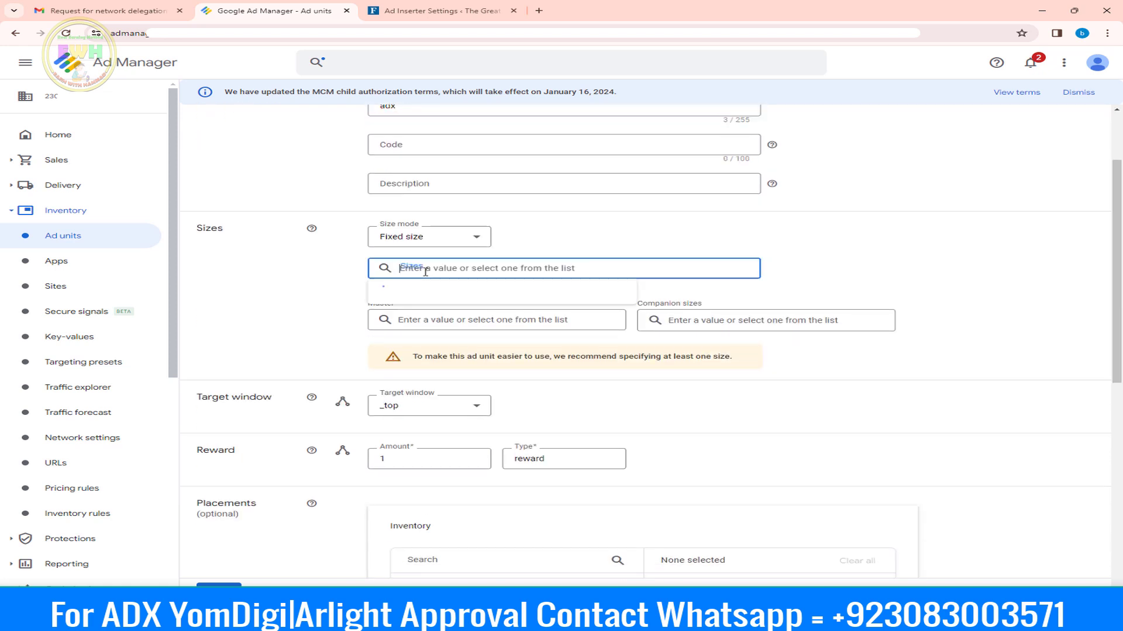
type("300")
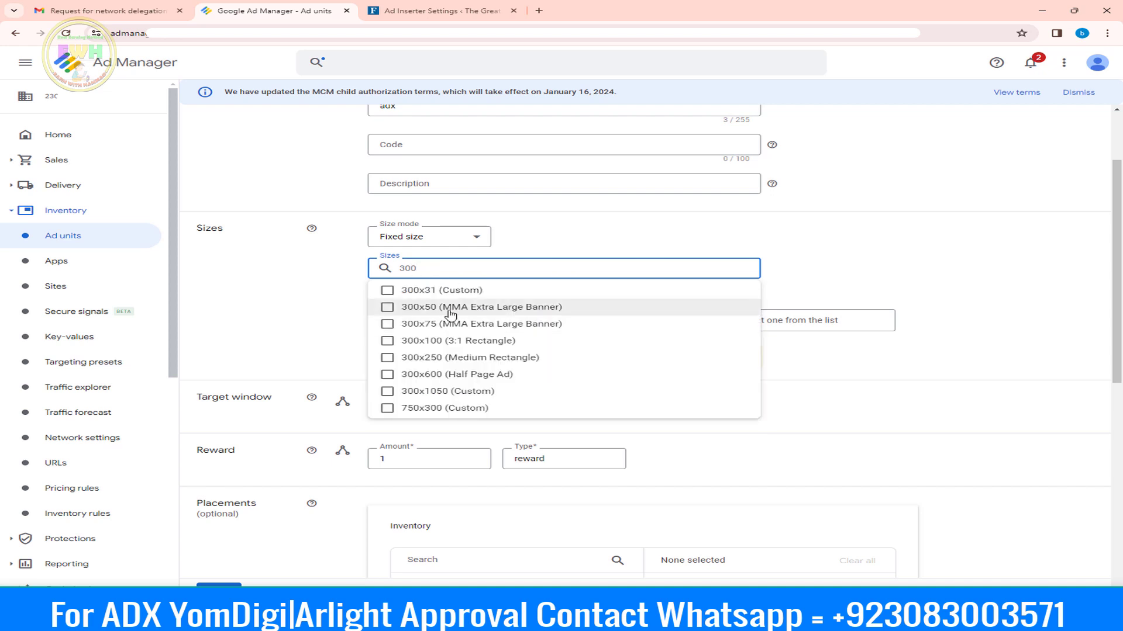
left_click(446, 358)
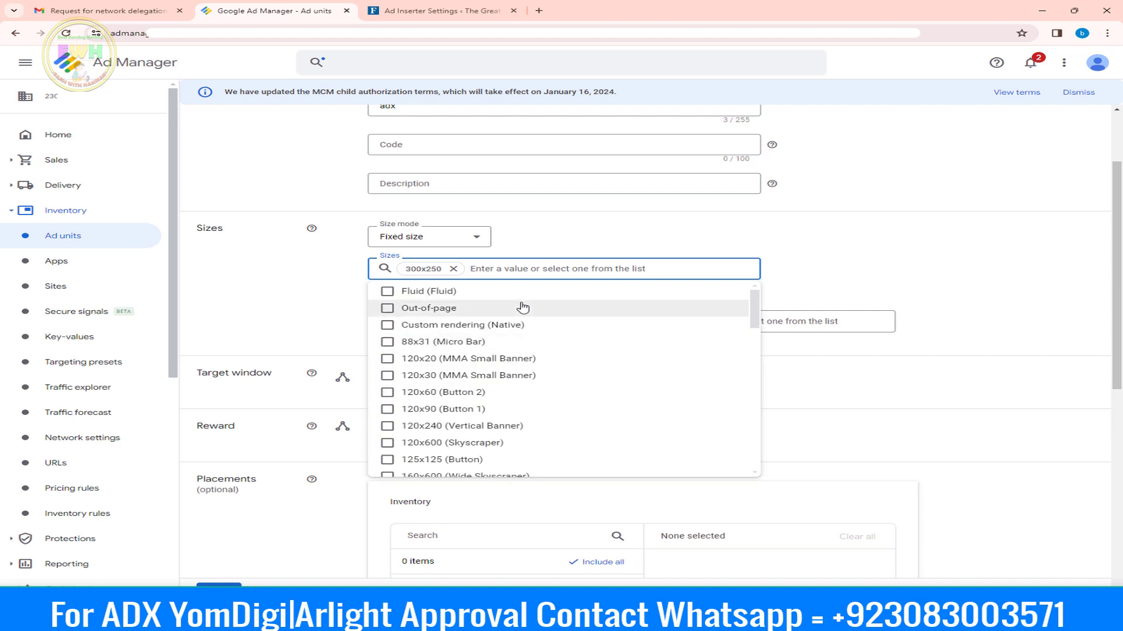
left_click(539, 250)
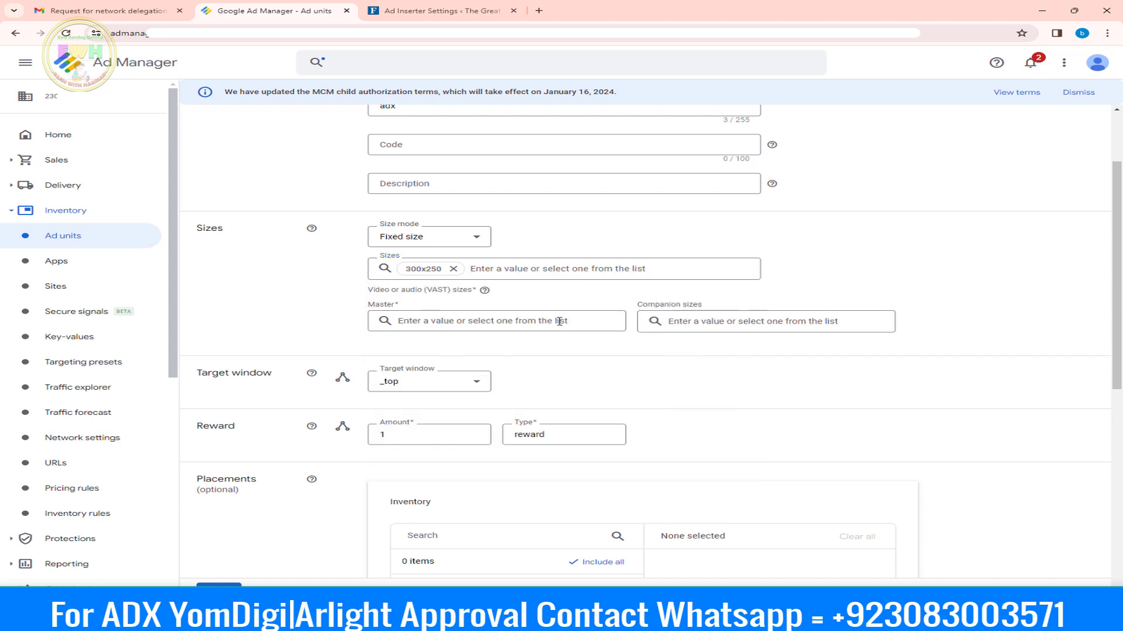
- Leave the video and companion sizes empty and save the adx ad unit
left_click(480, 323)
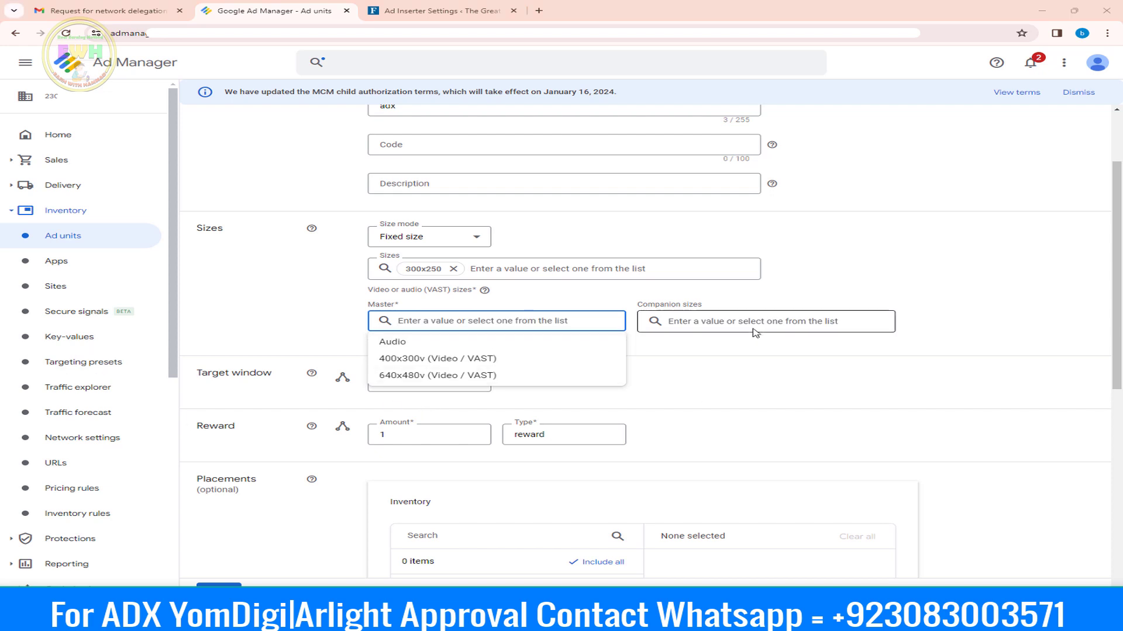
left_click(725, 321)
left_click(748, 300)
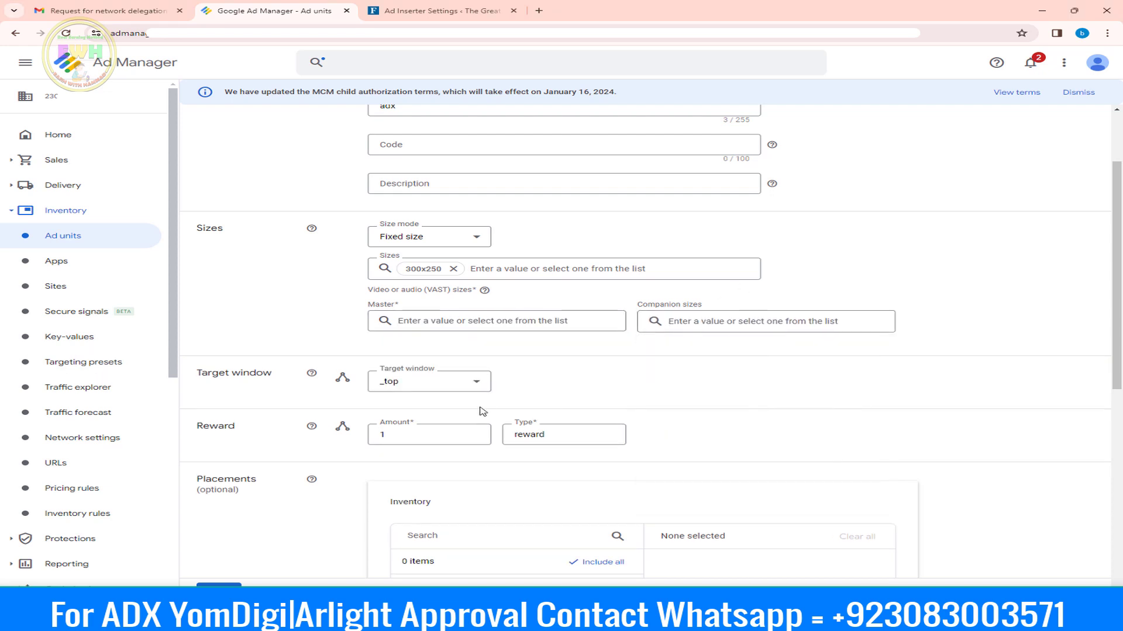
scroll(494, 391, "down", 2)
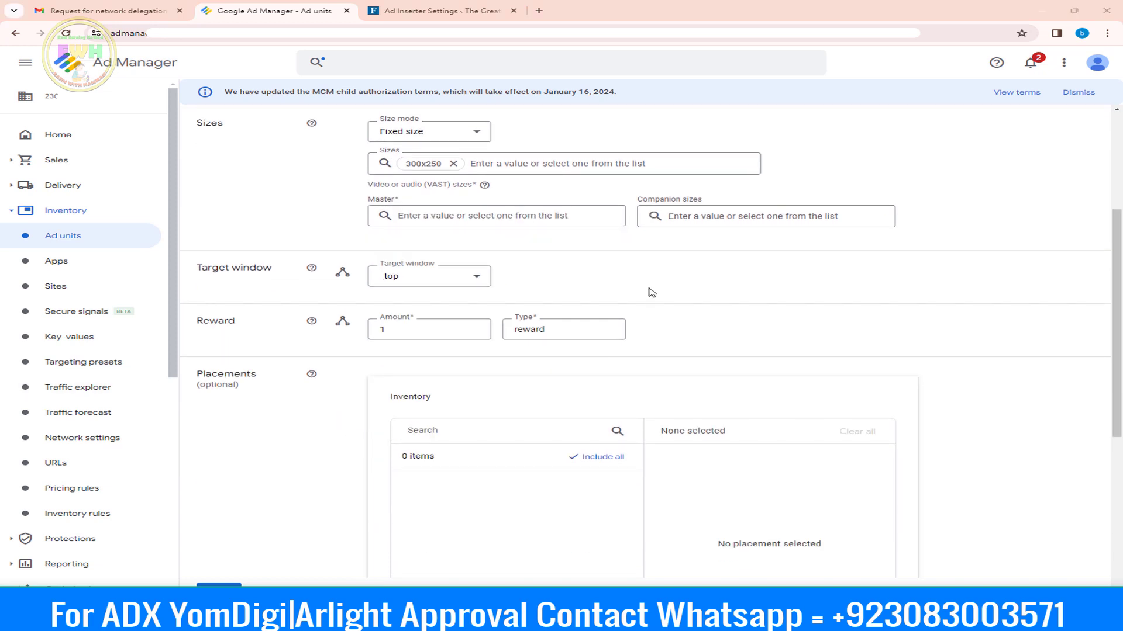
scroll(444, 449, "up", 4)
scroll(277, 527, "down", 11)
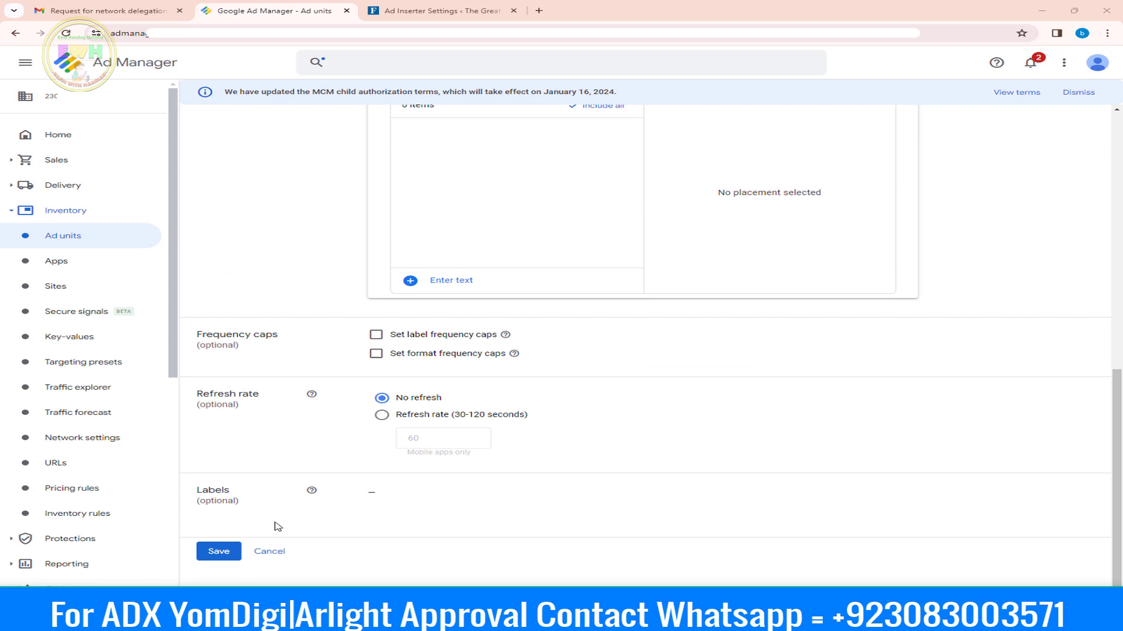
left_click(218, 552)
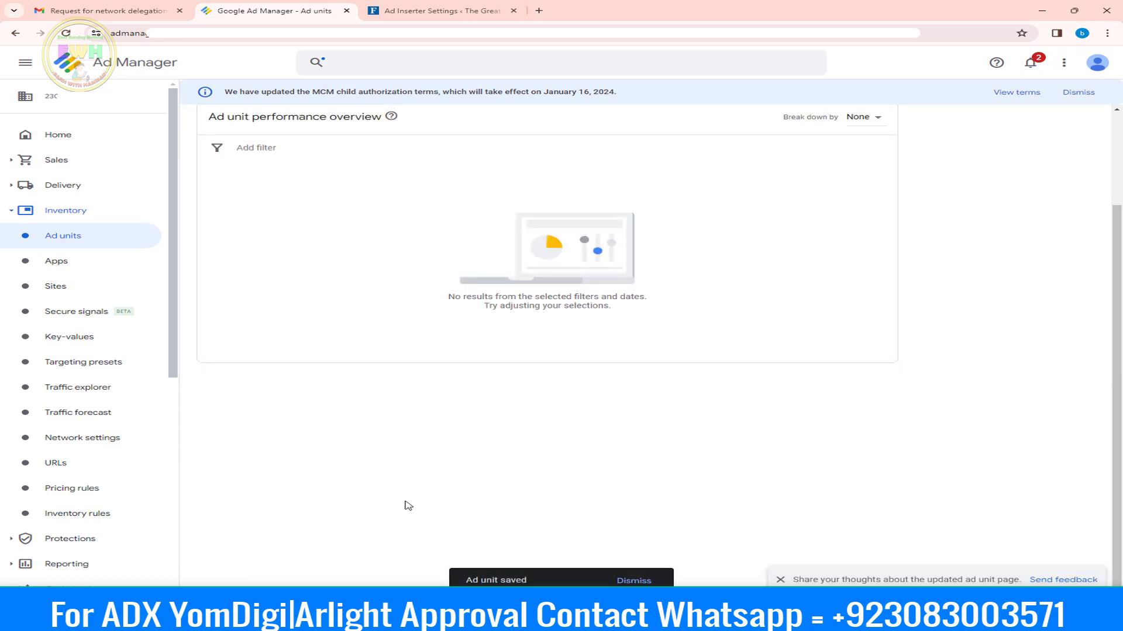
- Start generating tags for the adx ad unit with the Google Publisher Tag type and proceed to the tag options
scroll(486, 397, "up", 3)
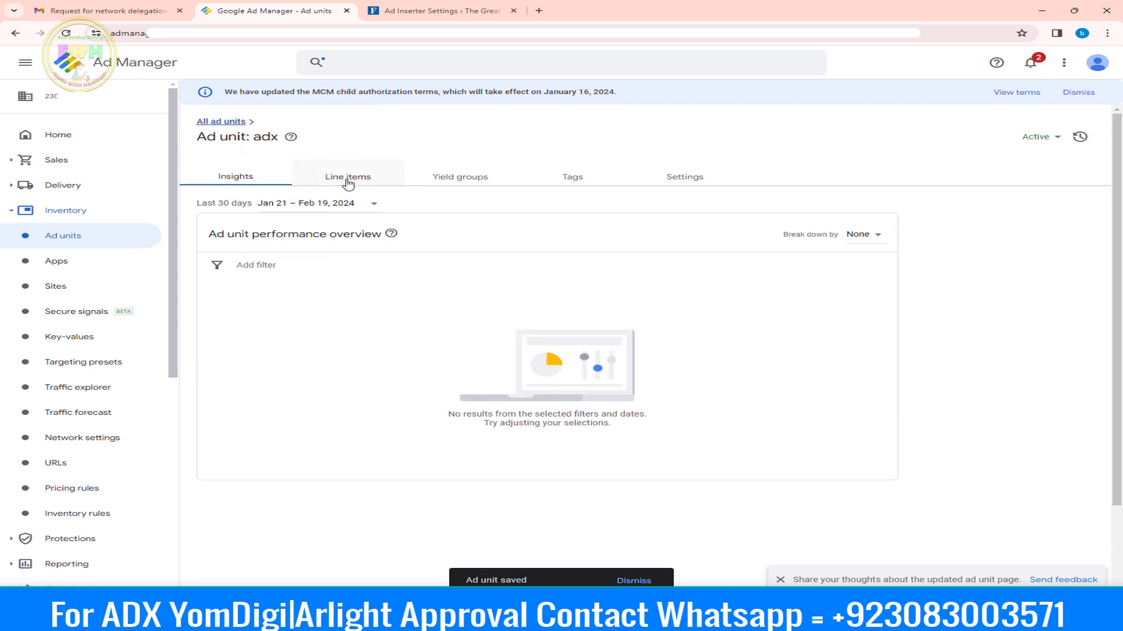
left_click(345, 175)
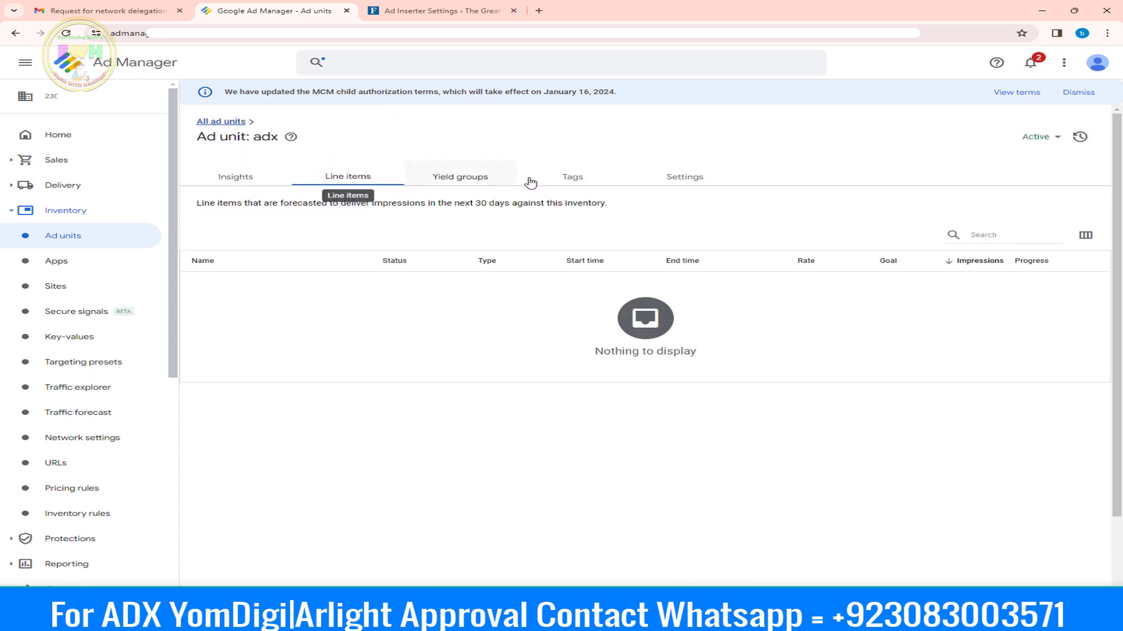
left_click(564, 182)
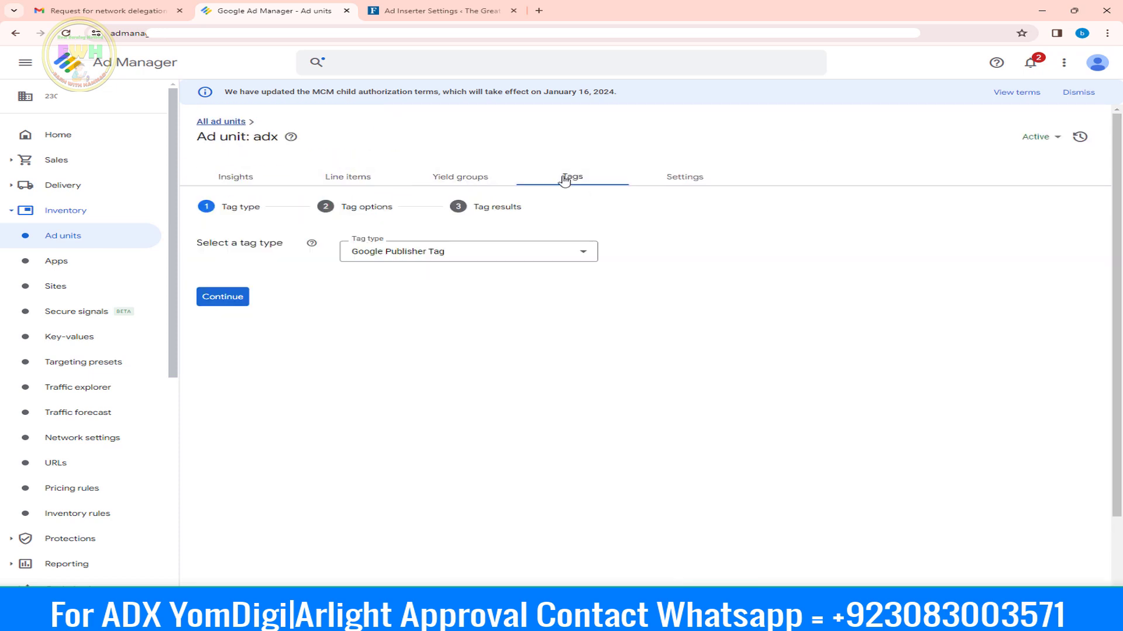
left_click(413, 253)
left_click(413, 252)
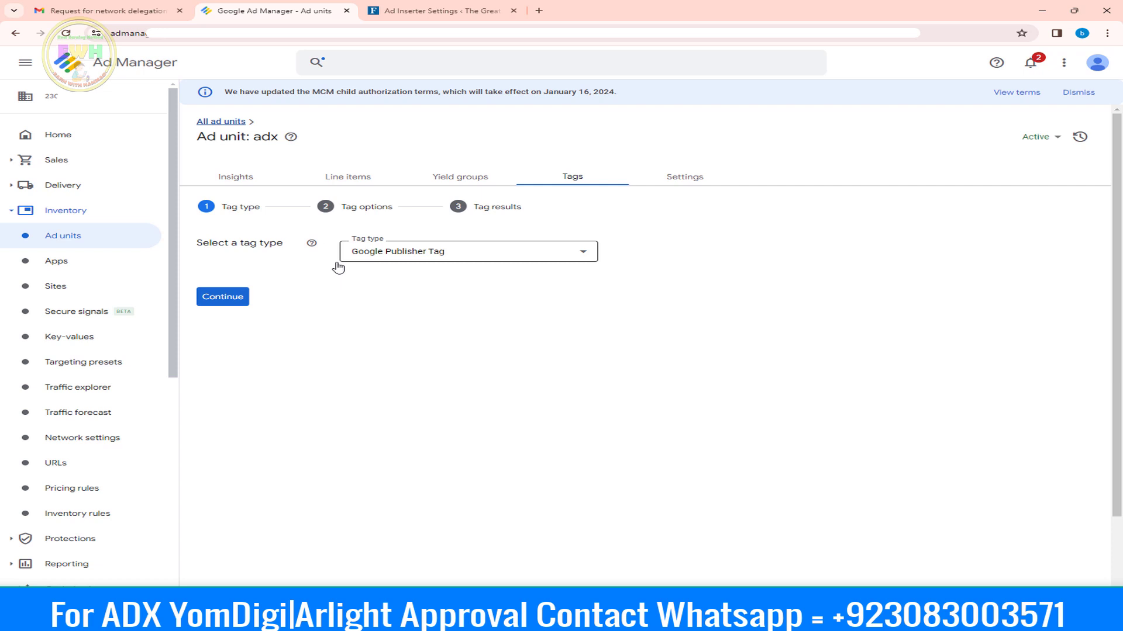
left_click(222, 296)
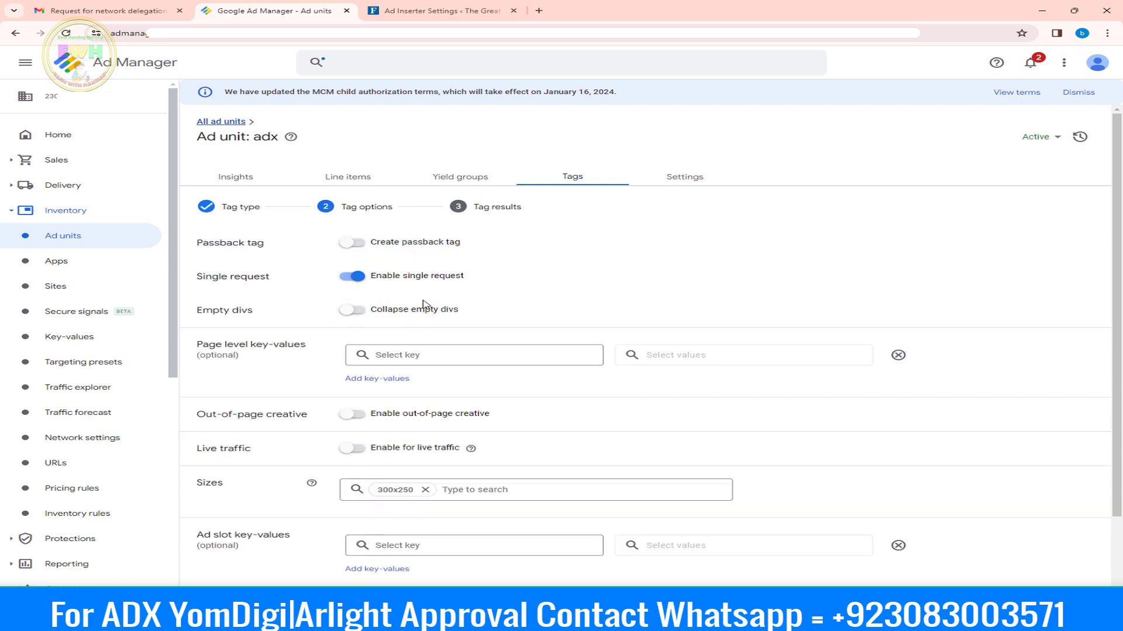
scroll(423, 304, "down", 2)
scroll(414, 278, "up", 2)
scroll(463, 347, "down", 1)
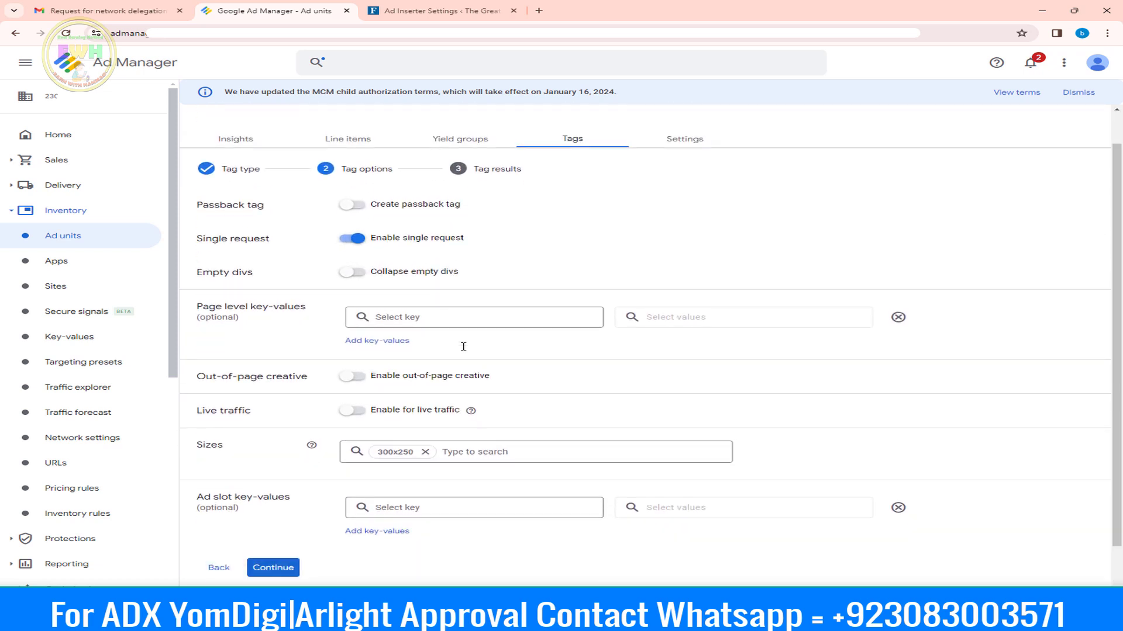
- Enable live traffic in the adx ad unit's tag options and proceed to the tag results
scroll(463, 347, "down", 1)
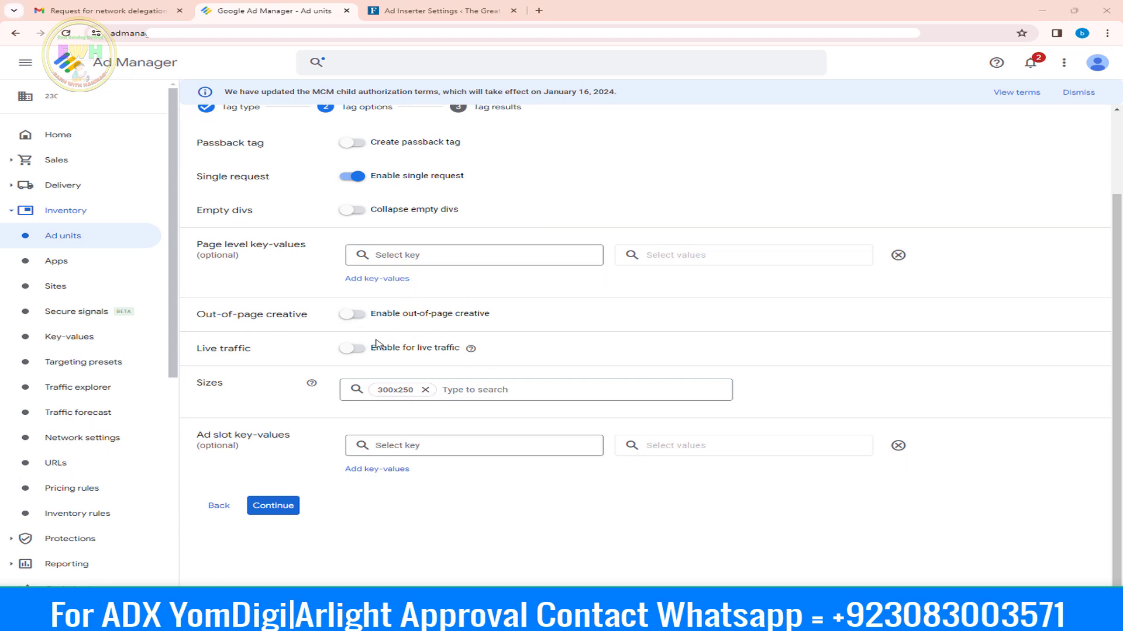
left_click(353, 349)
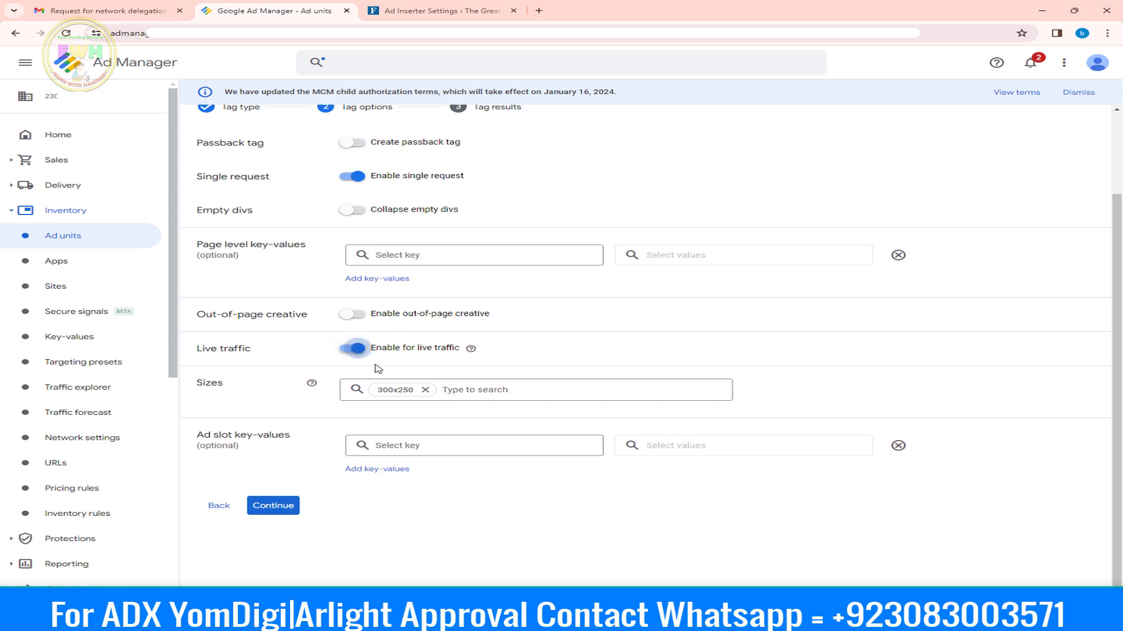
left_click(281, 506)
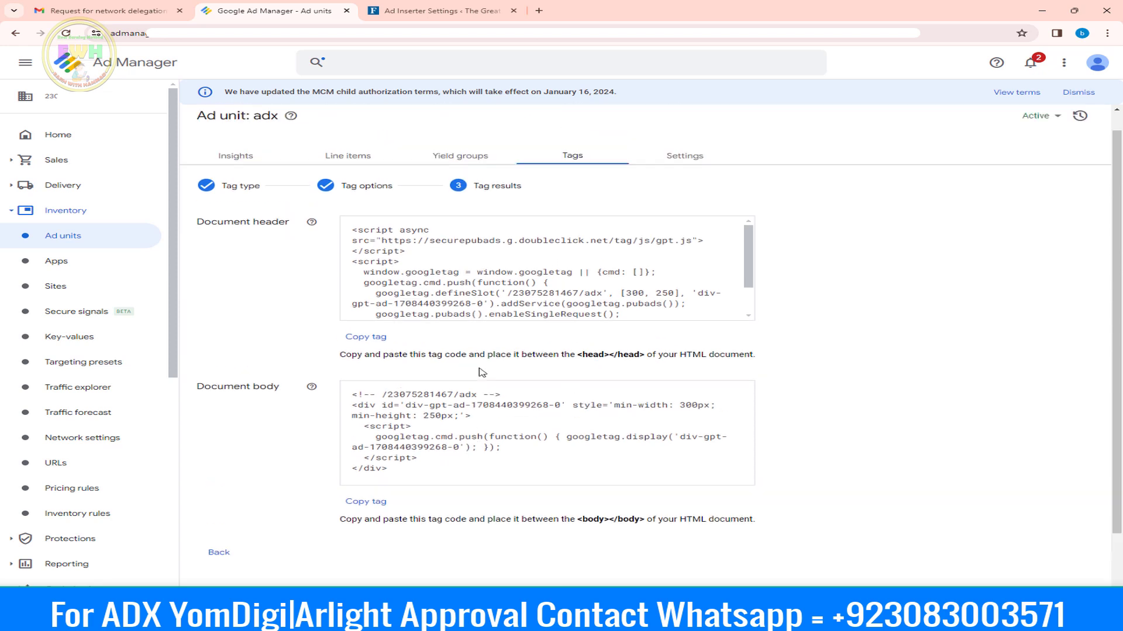
- Copy the document header tag from Google Ad Manager and paste it into Block 1 of Ad Inserter in WordPress
scroll(493, 366, "up", 1)
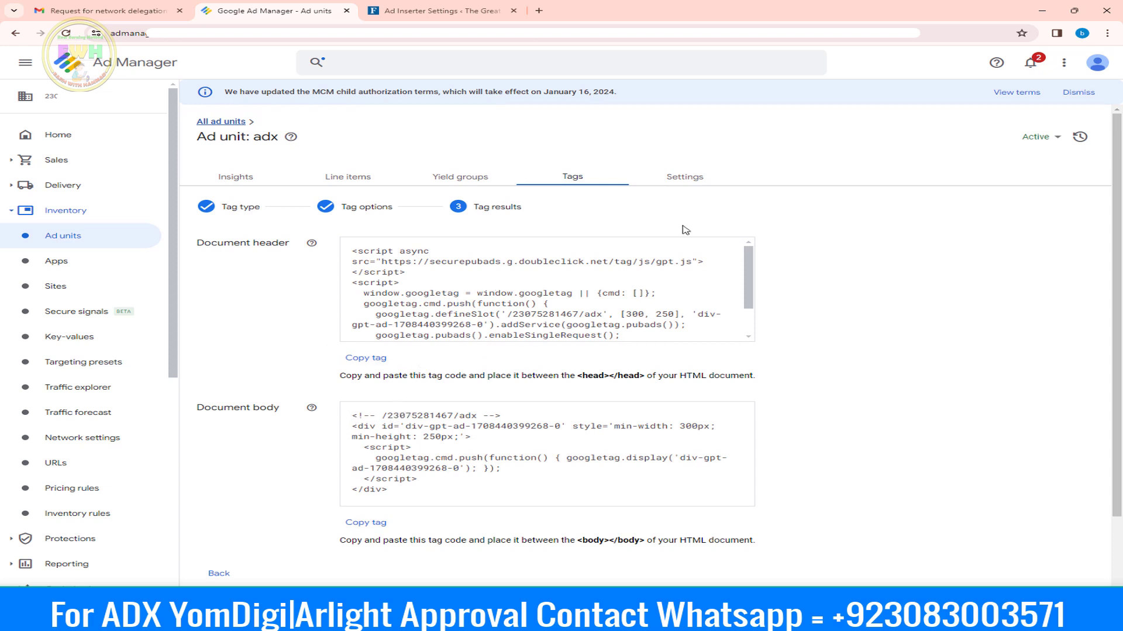
left_click(365, 358)
left_click(436, 8)
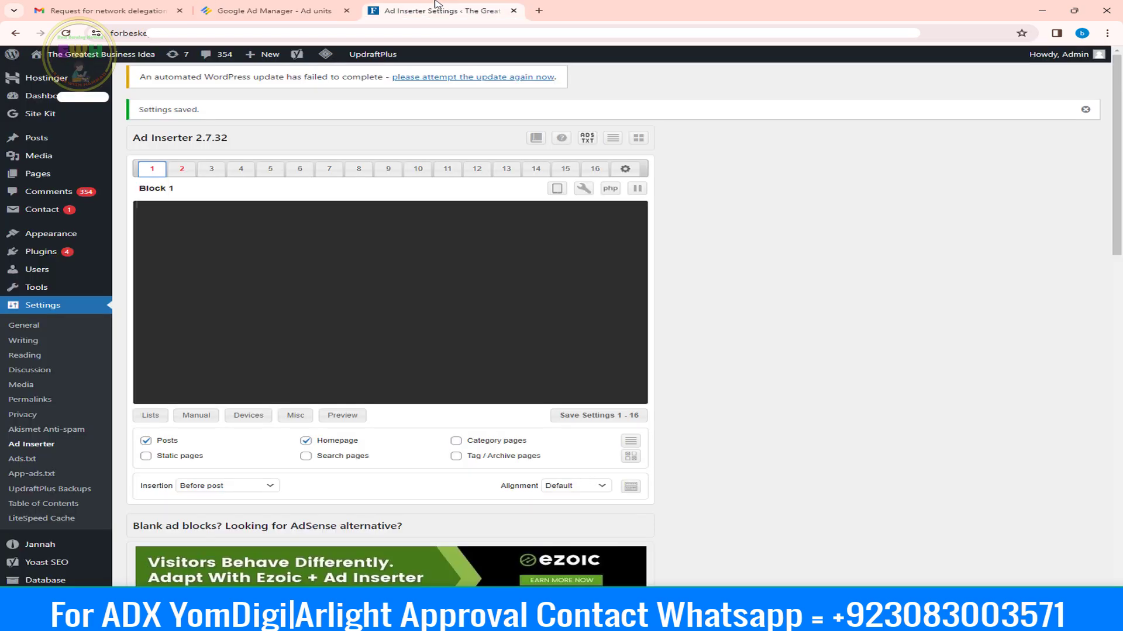
right_click(314, 250)
left_click(323, 350)
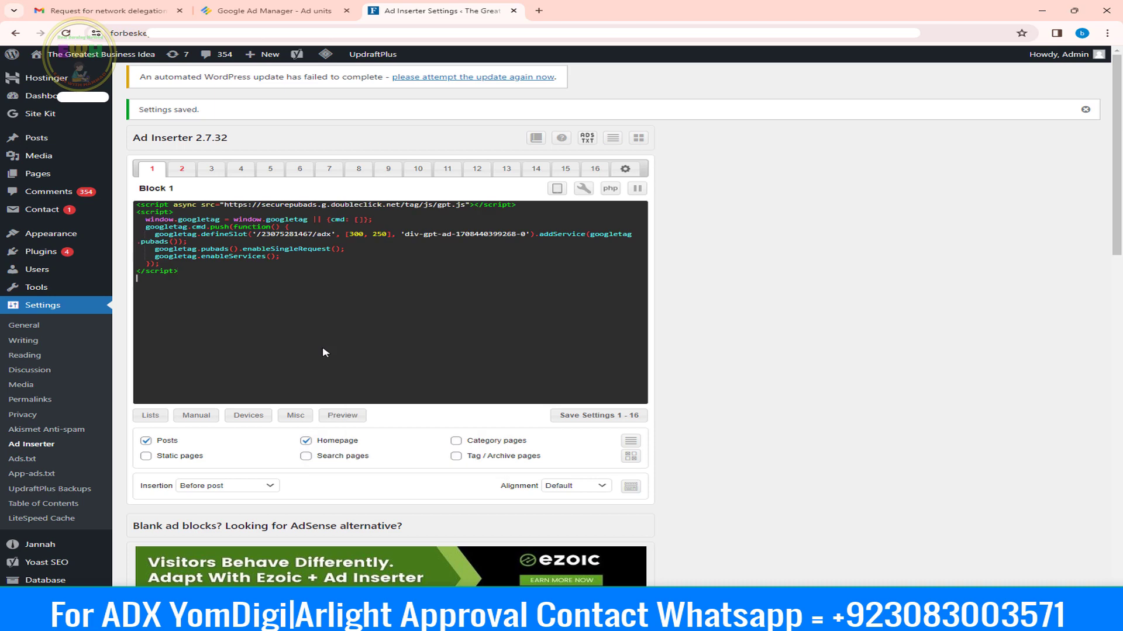
- Copy the document body tag from Google Ad Manager and paste it below the header code in Ad Inserter's Block 1
left_click(287, 8)
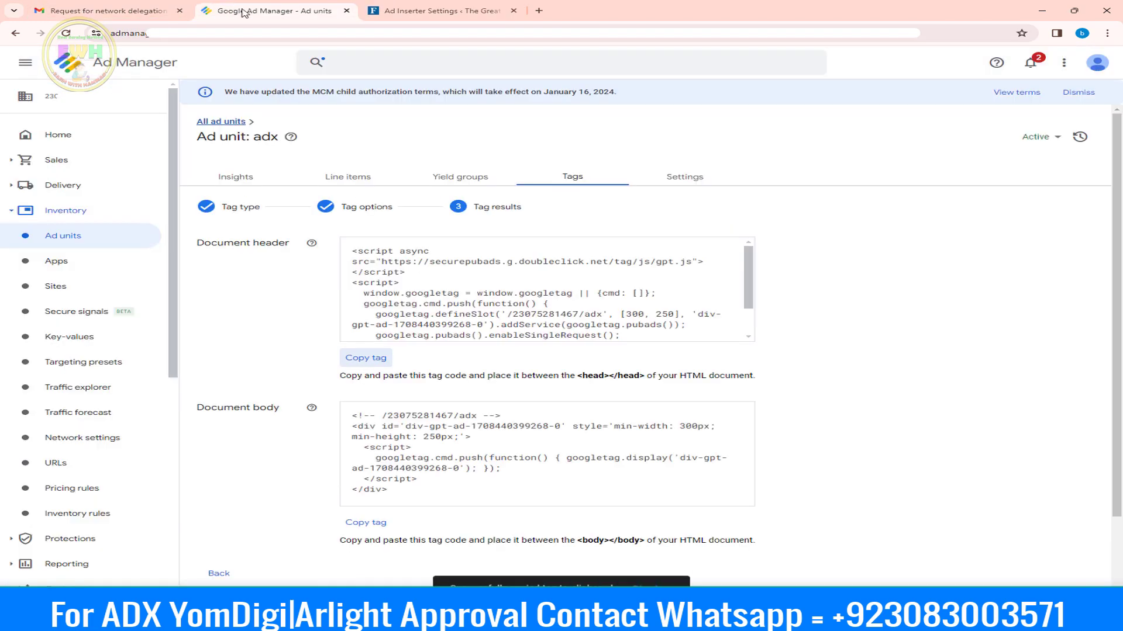
left_click(366, 525)
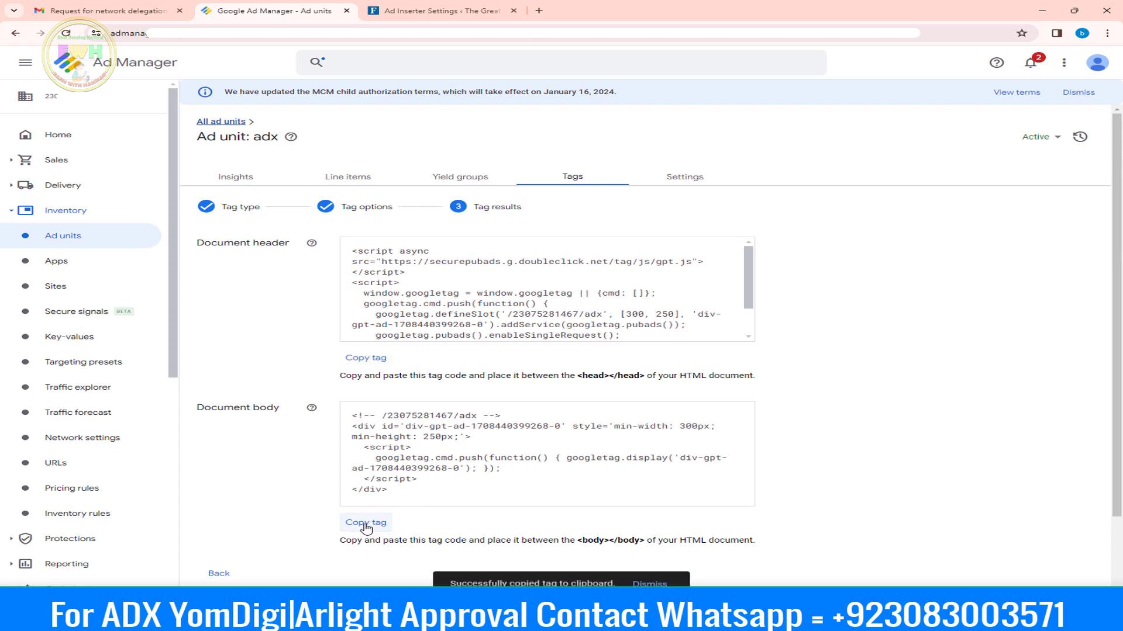
left_click(450, 8)
right_click(195, 299)
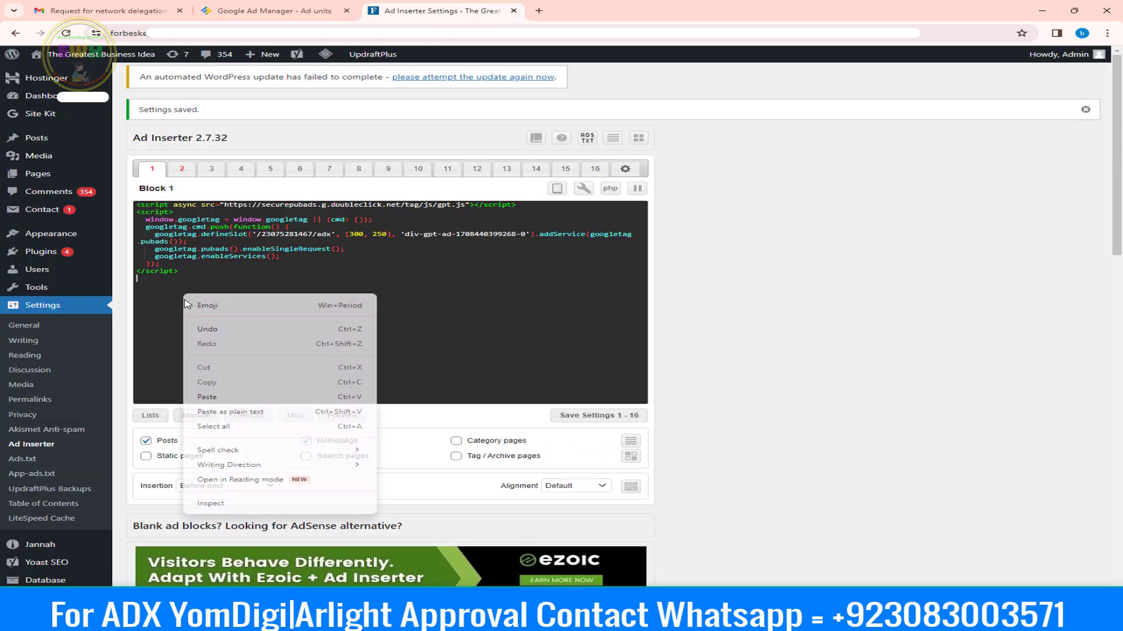
left_click(210, 397)
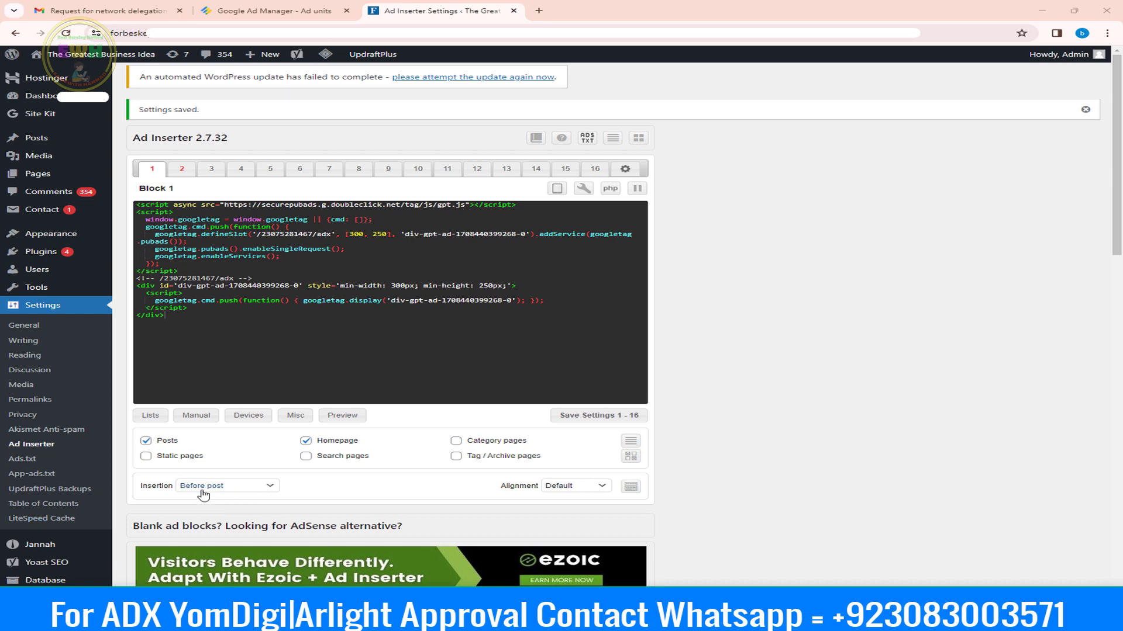
- Open the insertion position options for Block 1
left_click(232, 488)
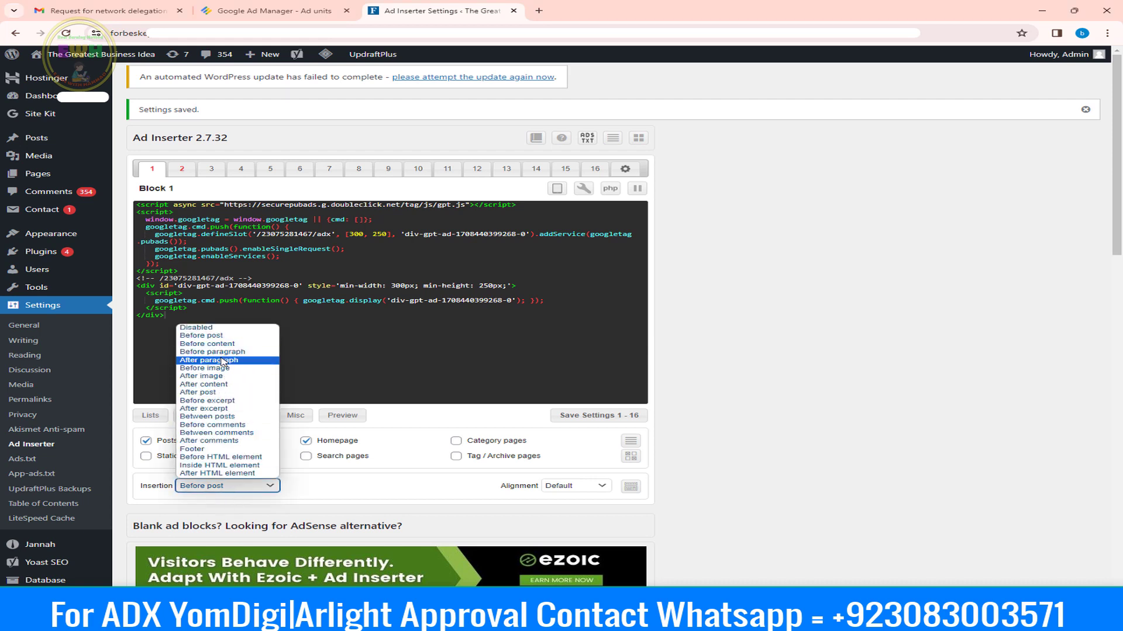